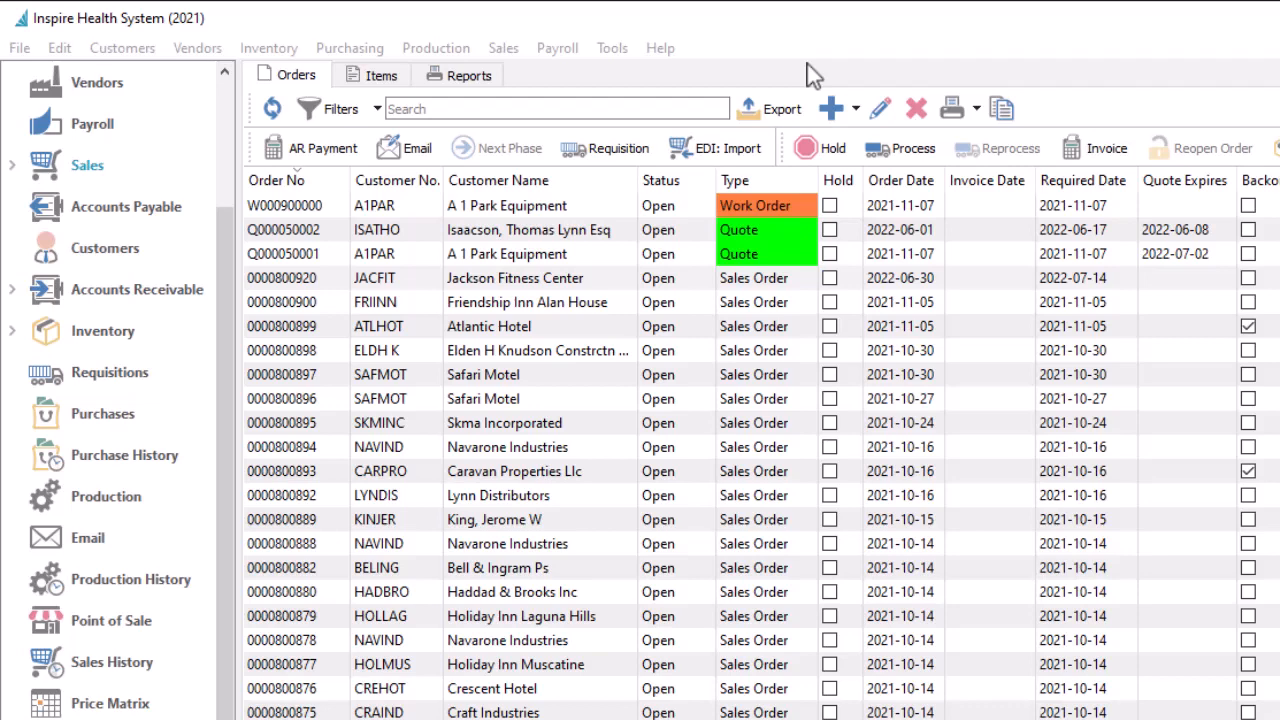
Step: Start a new email from the Jackson Fitness Center sales order
click(616, 287)
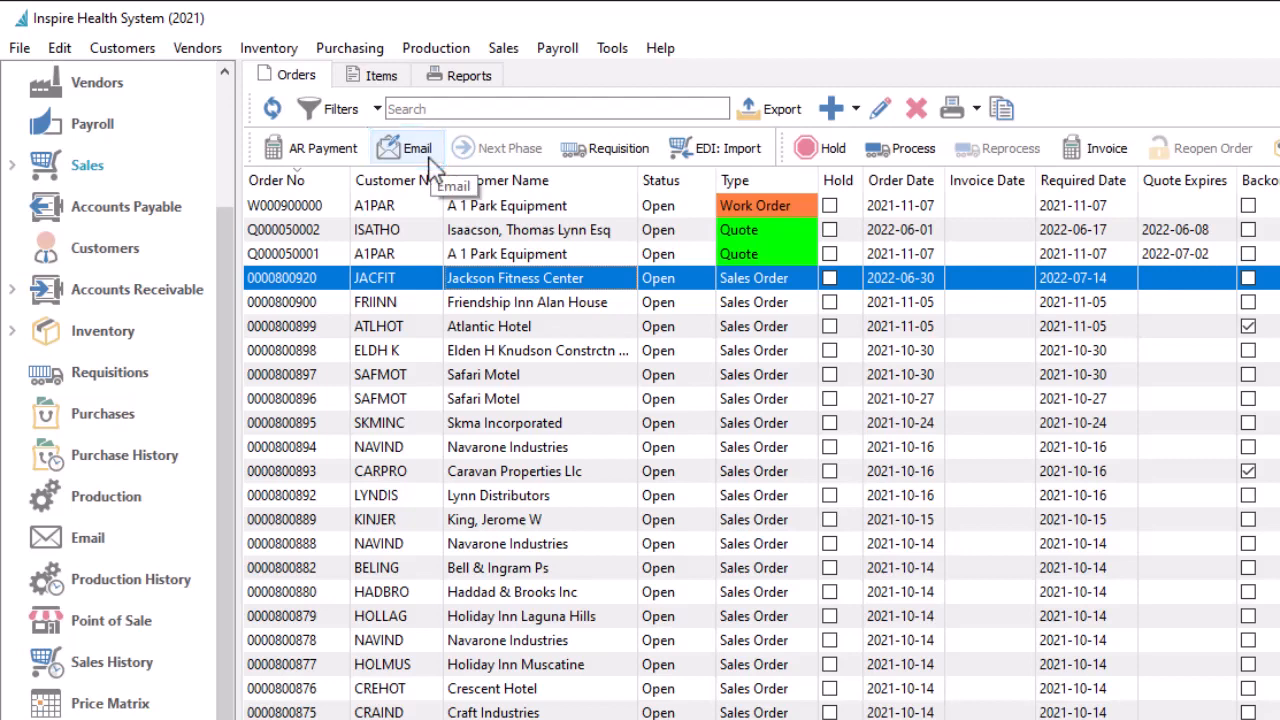
click(955, 108)
click(977, 110)
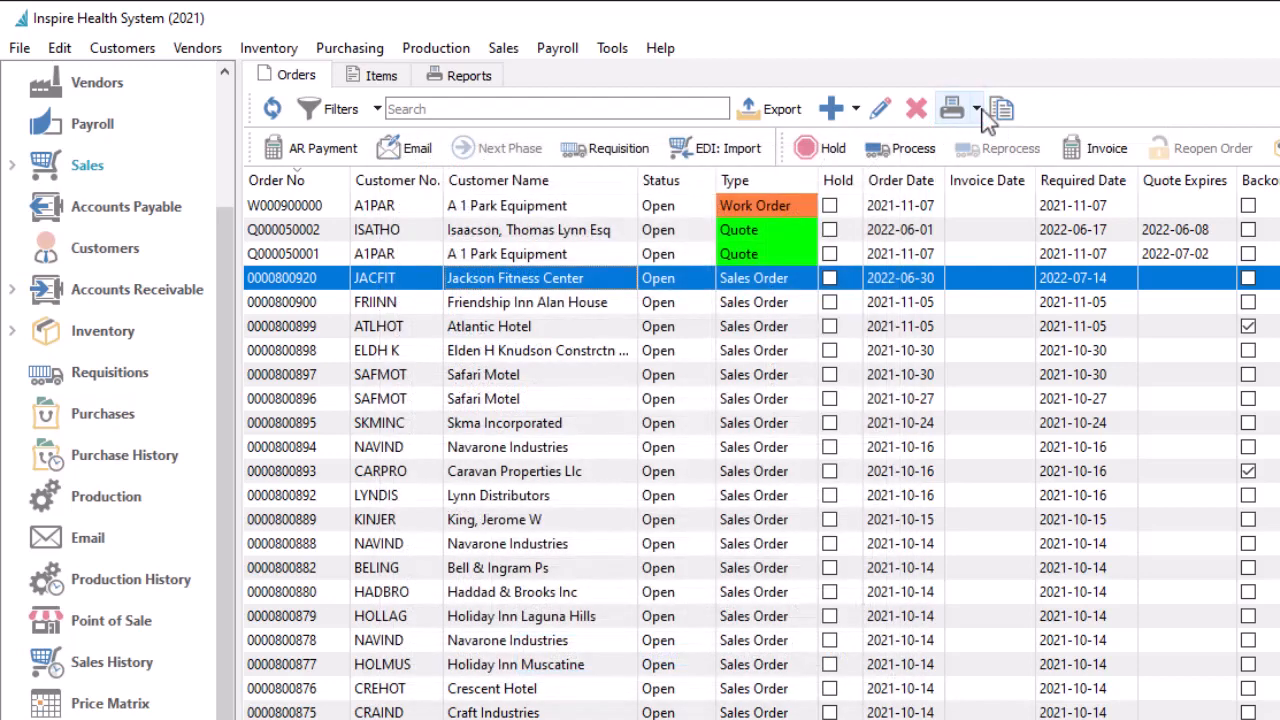
click(434, 160)
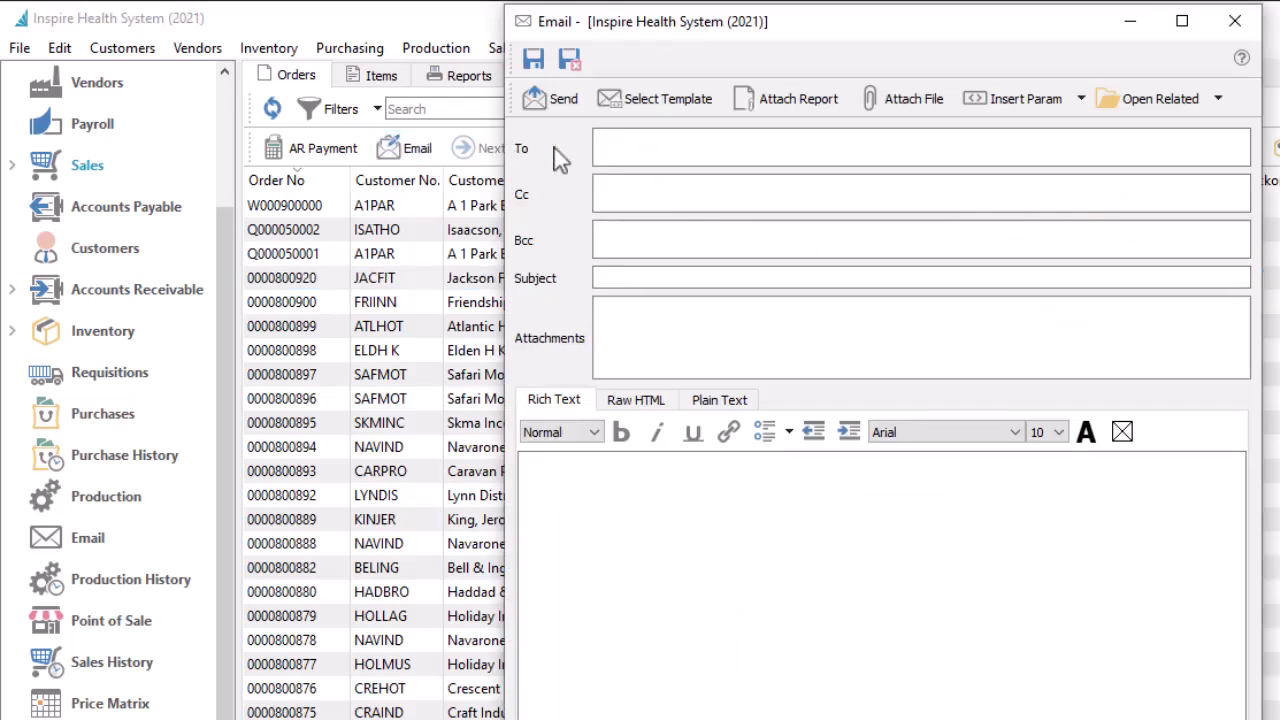
Step: Address the email to the order's Ordered By contact and copy the customer's Accounting contact
click(609, 150)
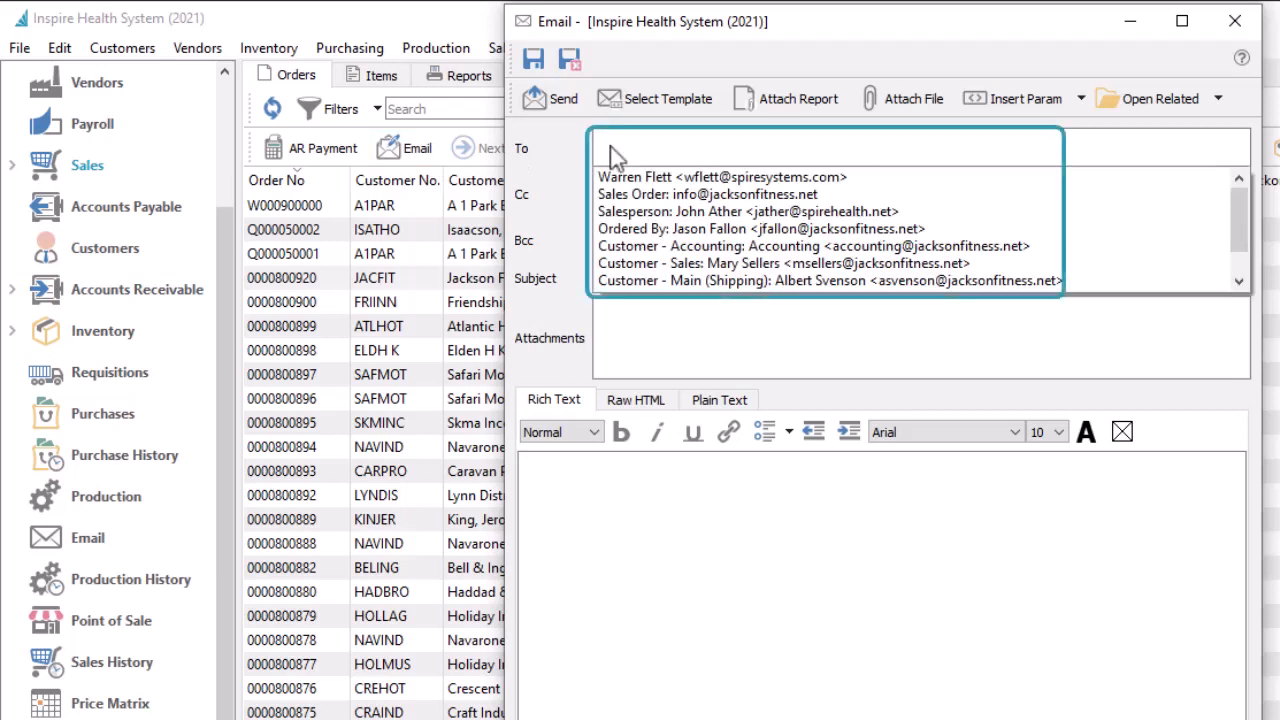
click(619, 228)
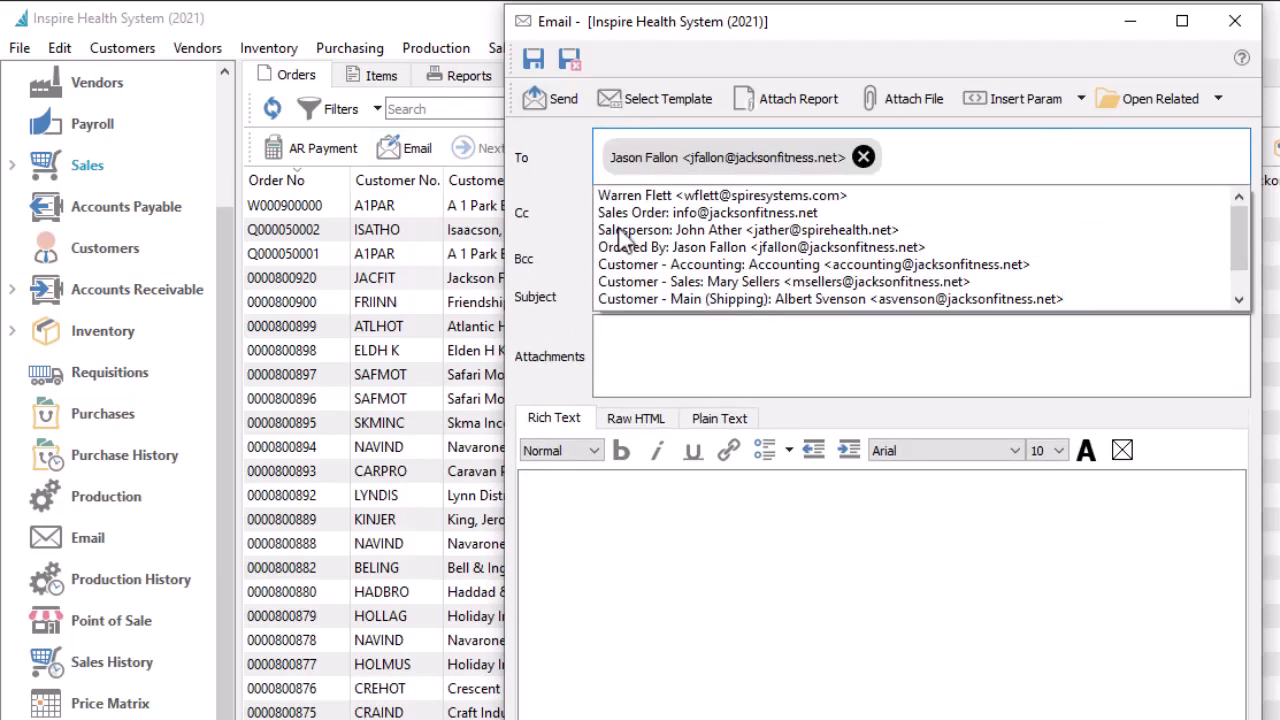
key(Escape)
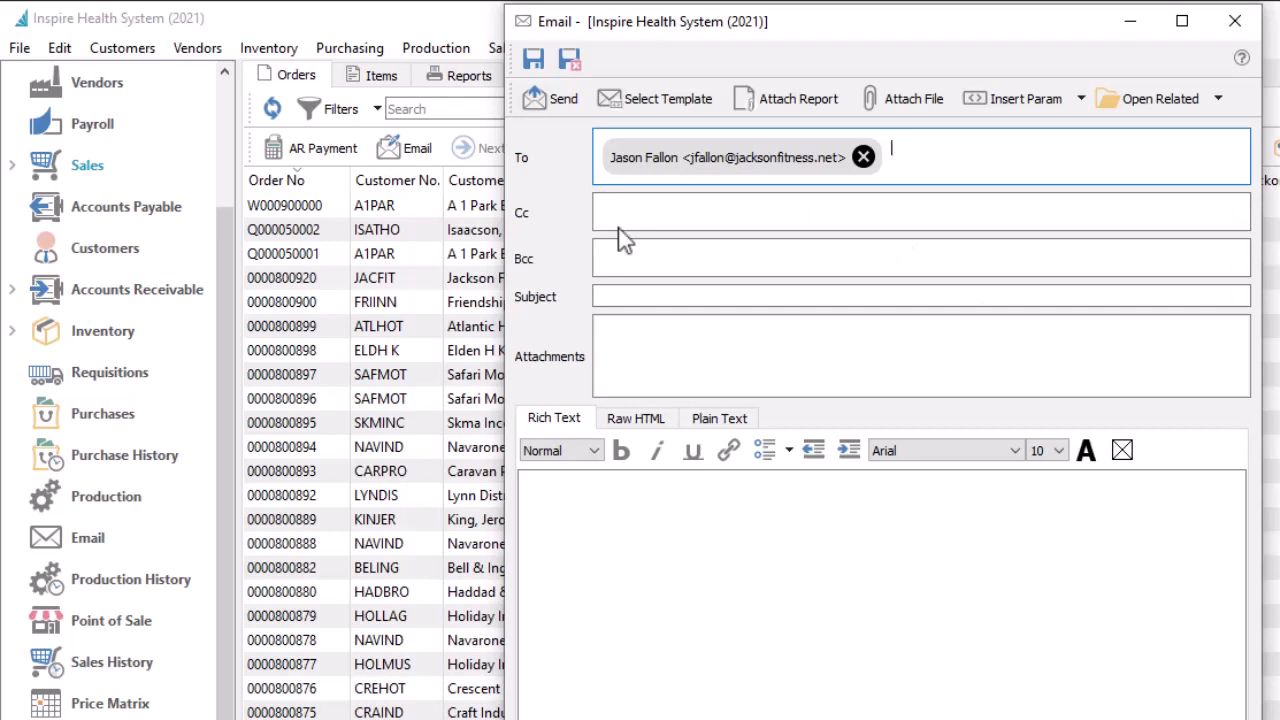
click(623, 211)
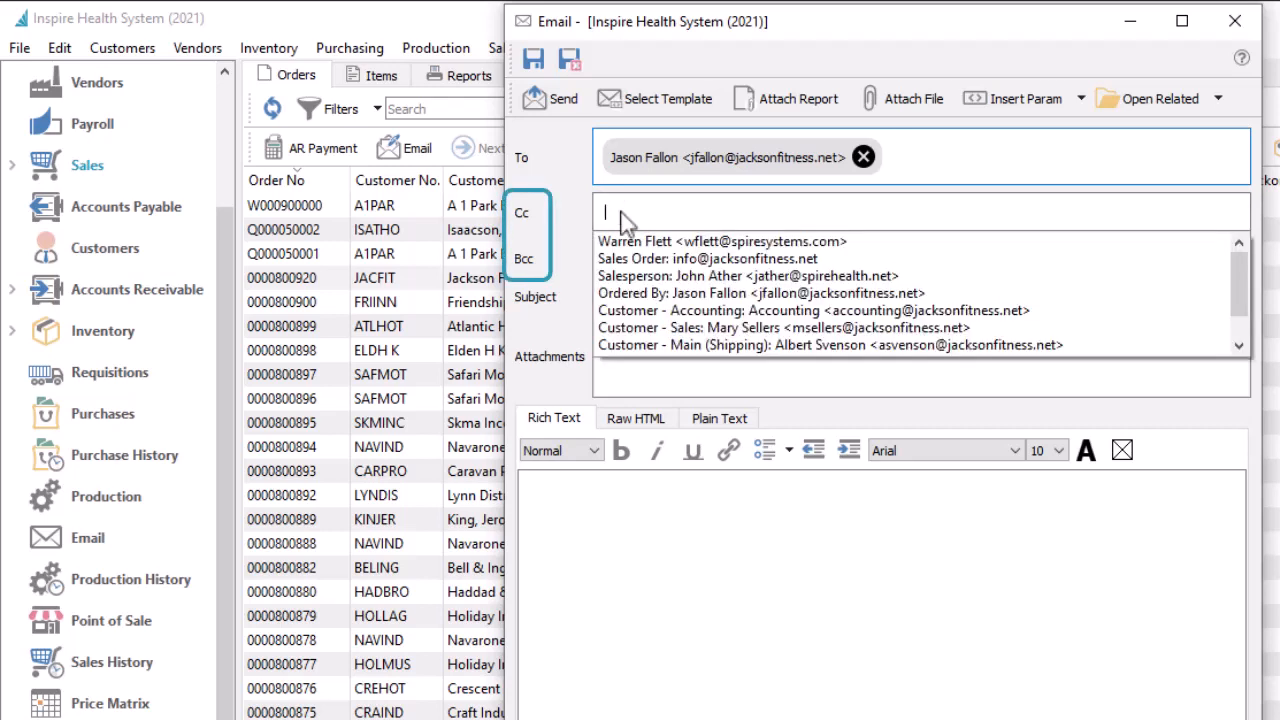
click(623, 311)
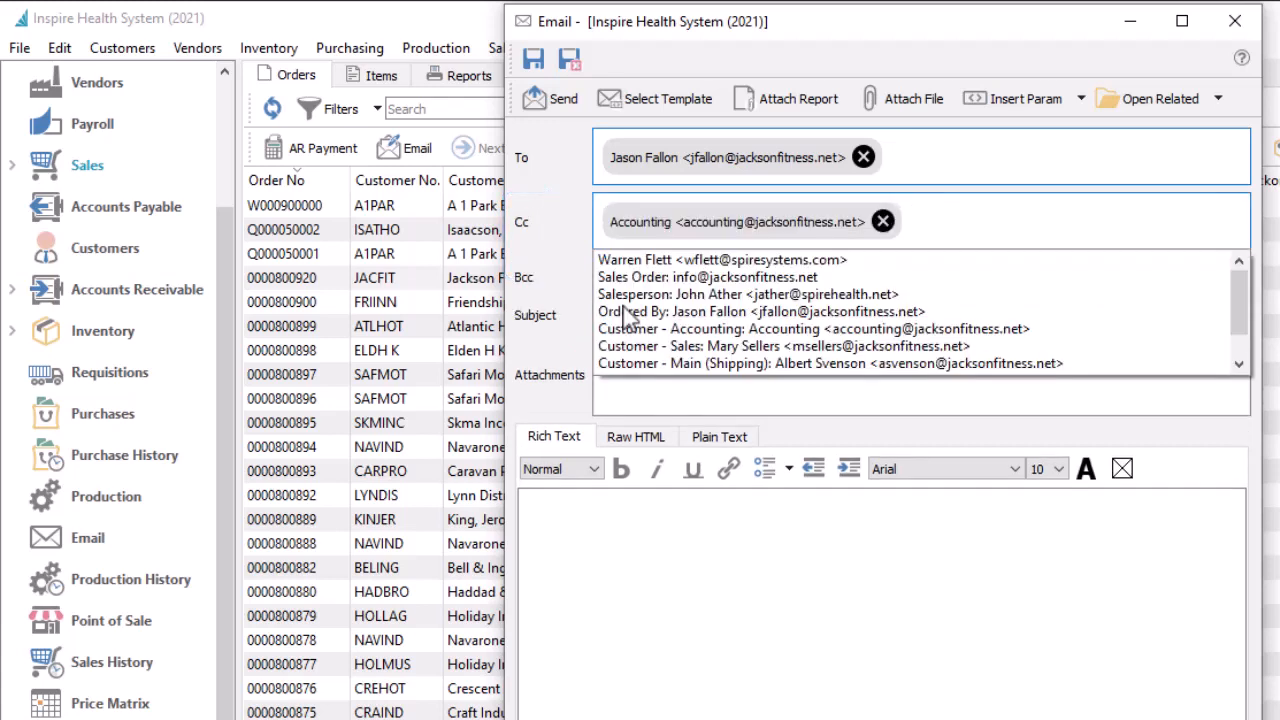
key(Escape)
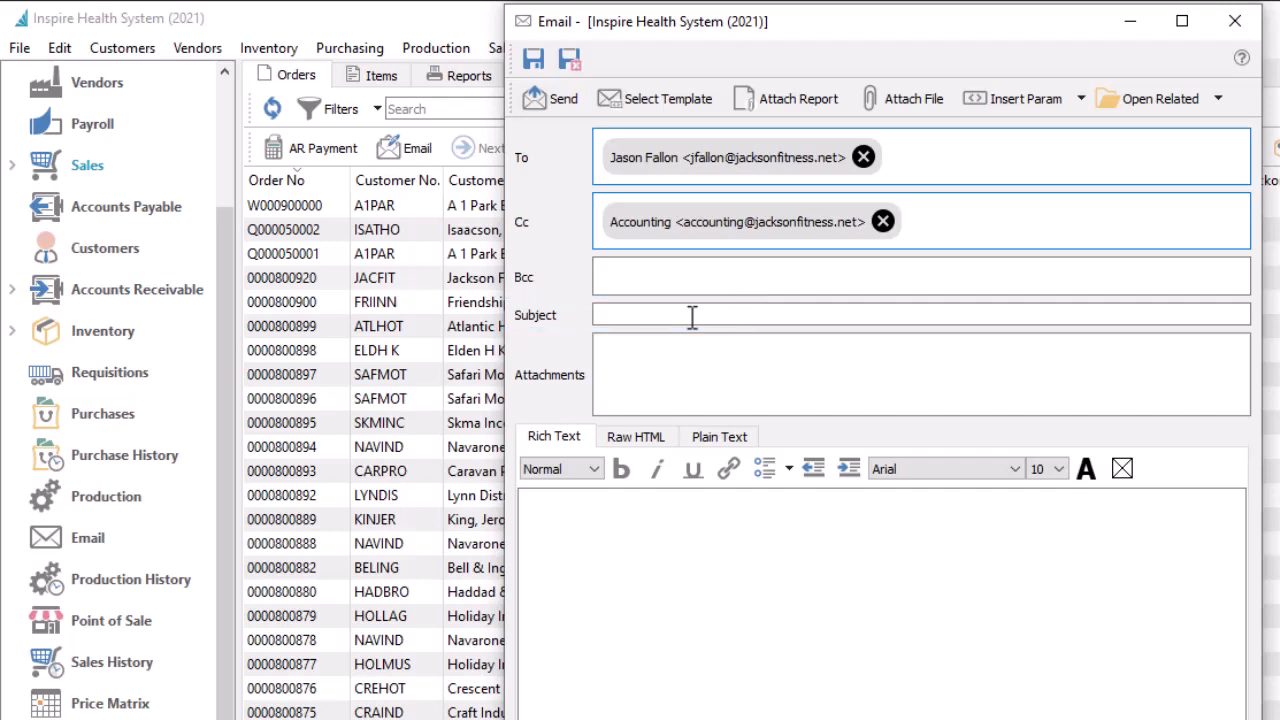
Step: Attach the Order Cancellation Policy PDF from the Order Attachments folder and the Order Confirmation report to the email
click(899, 113)
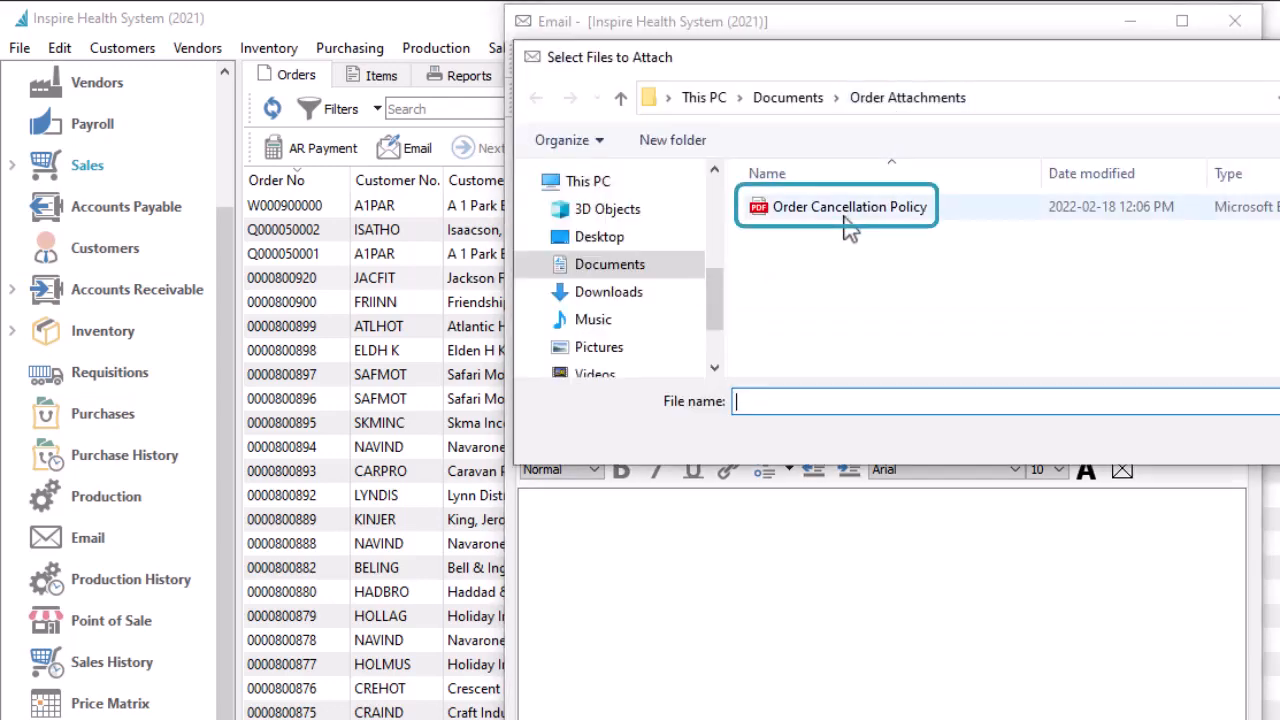
click(848, 210)
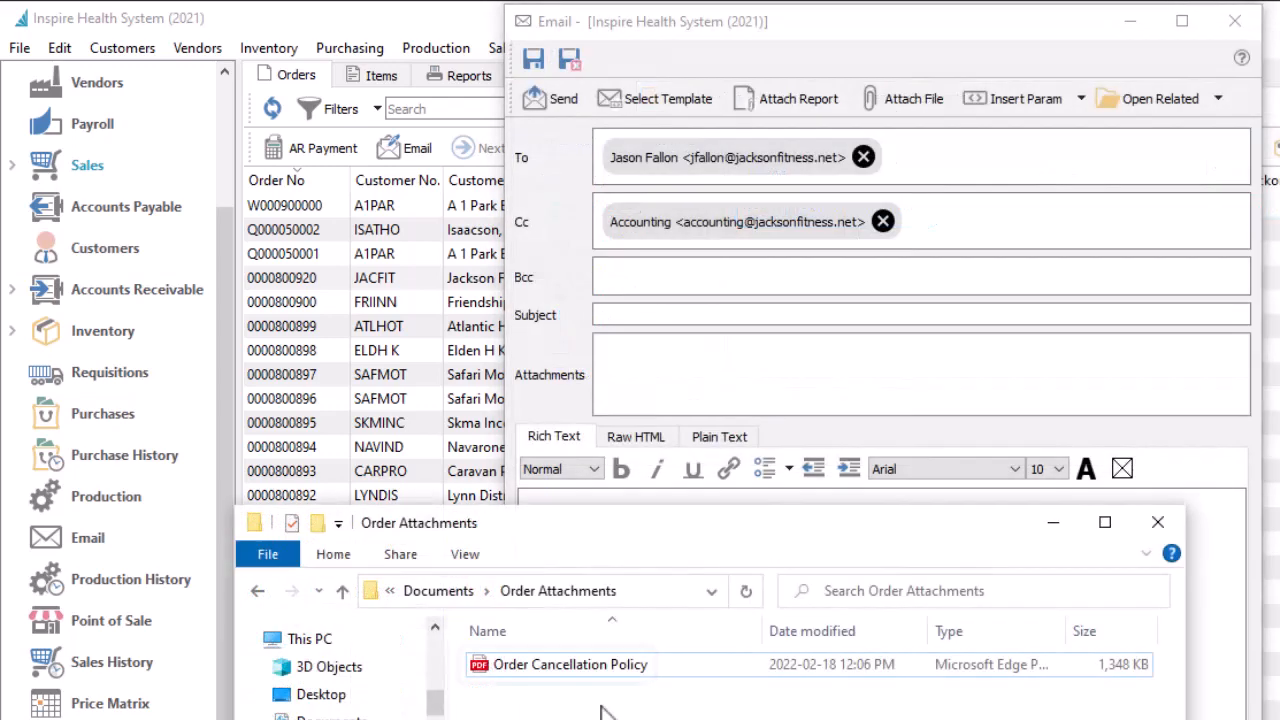
click(600, 678)
drag(600, 678, 665, 392)
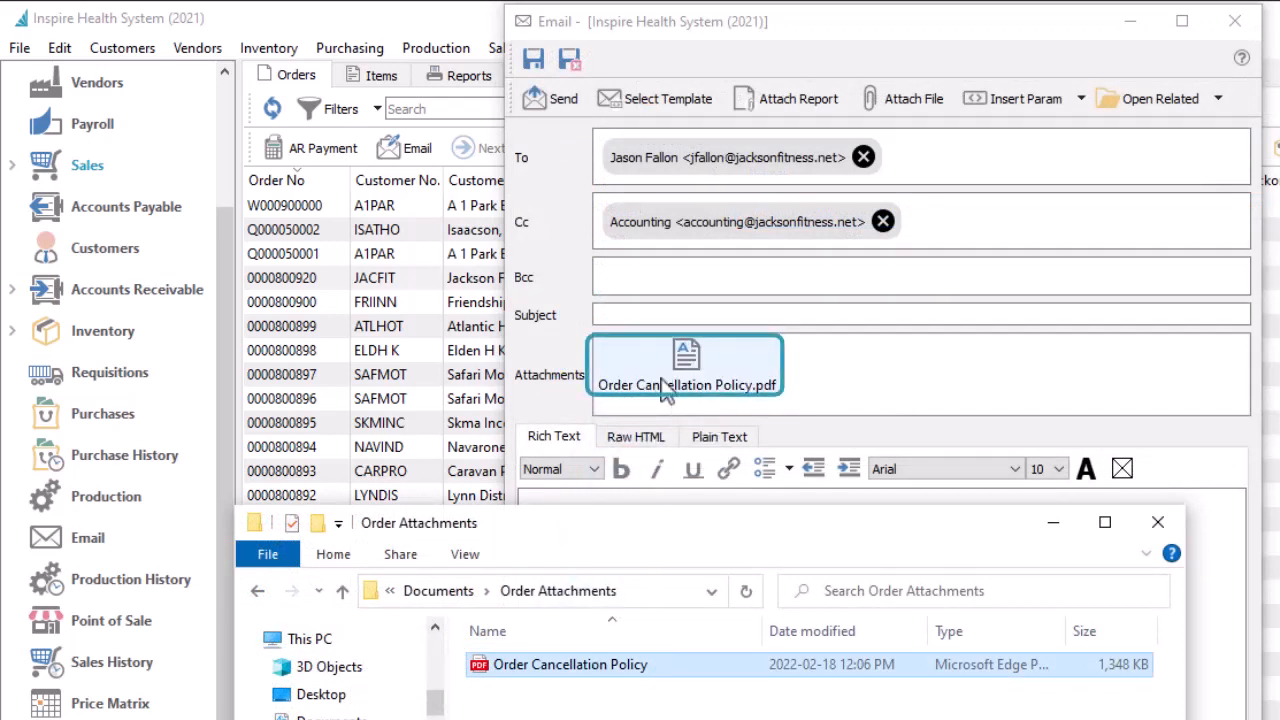
click(780, 102)
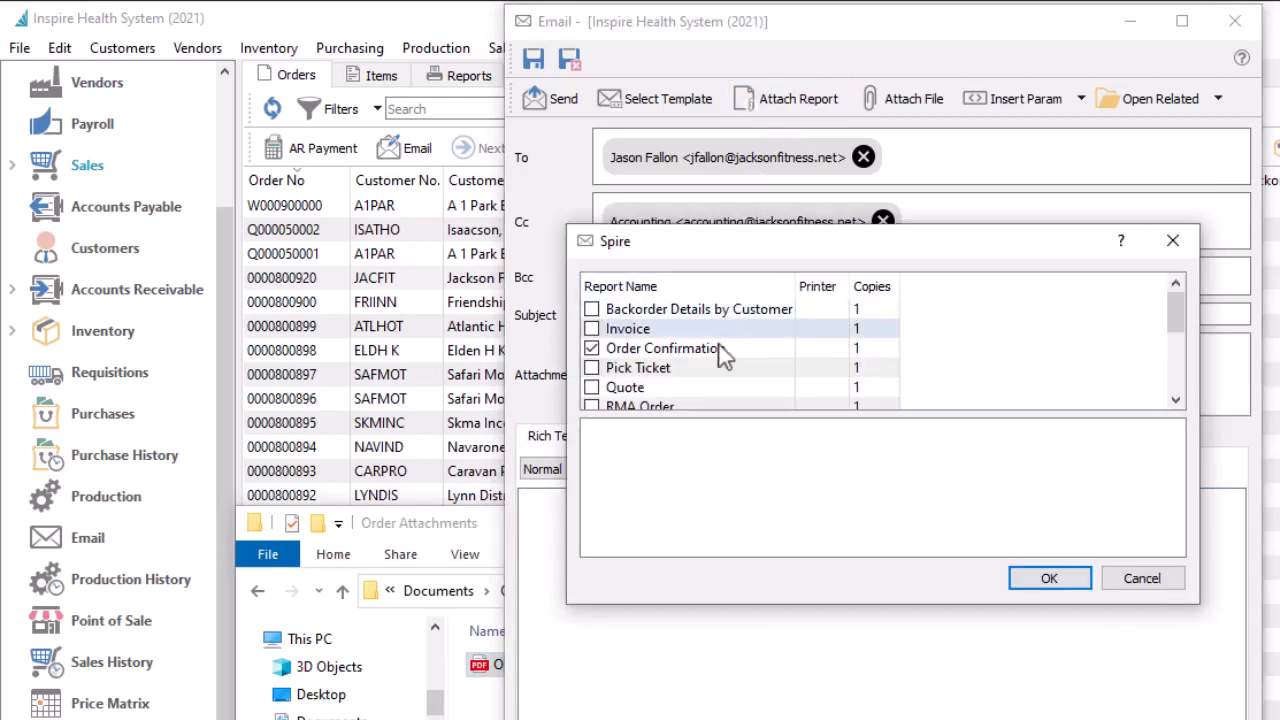
click(1049, 582)
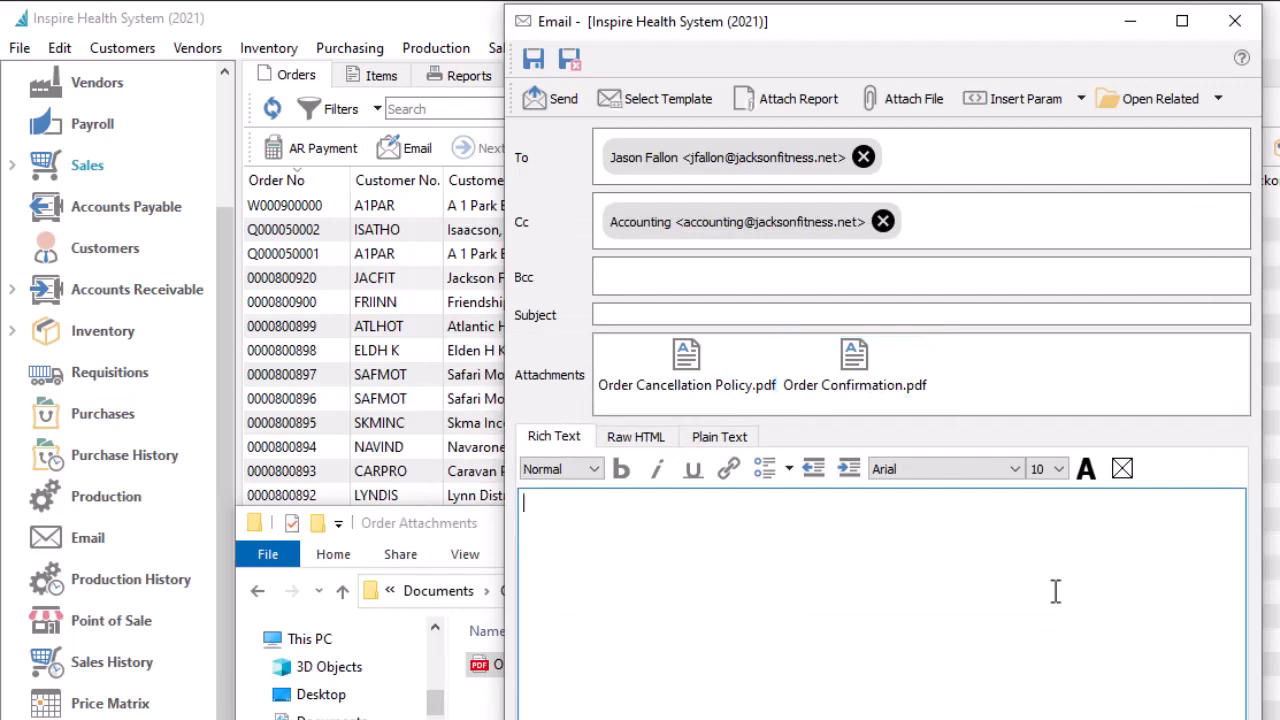
Step: Fill in the email's subject and body with the Order Confirmations template
click(609, 563)
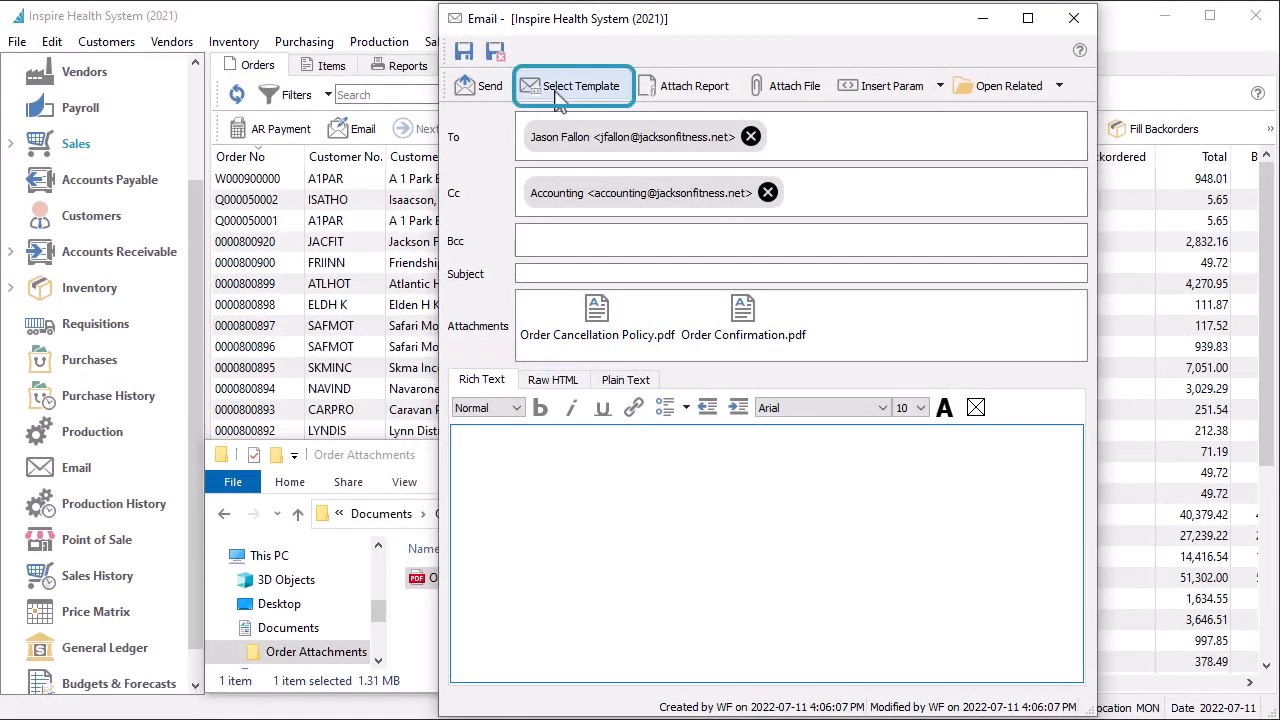
click(572, 86)
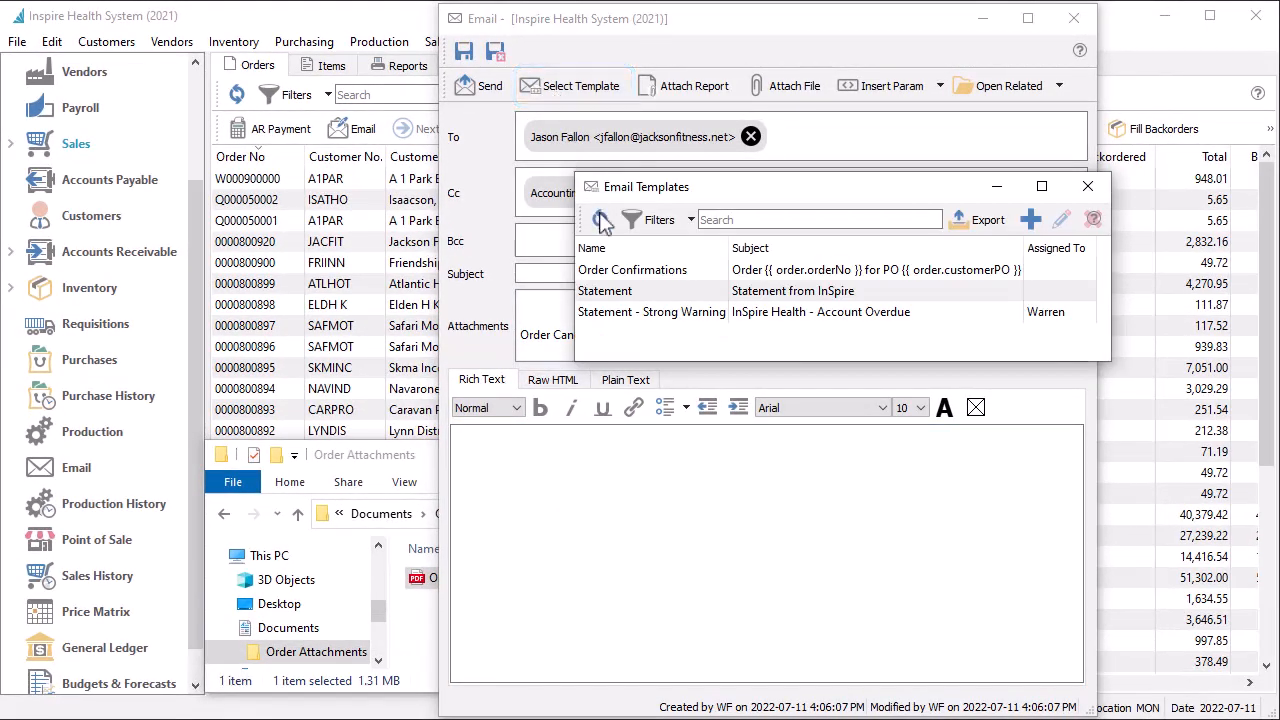
double_click(617, 274)
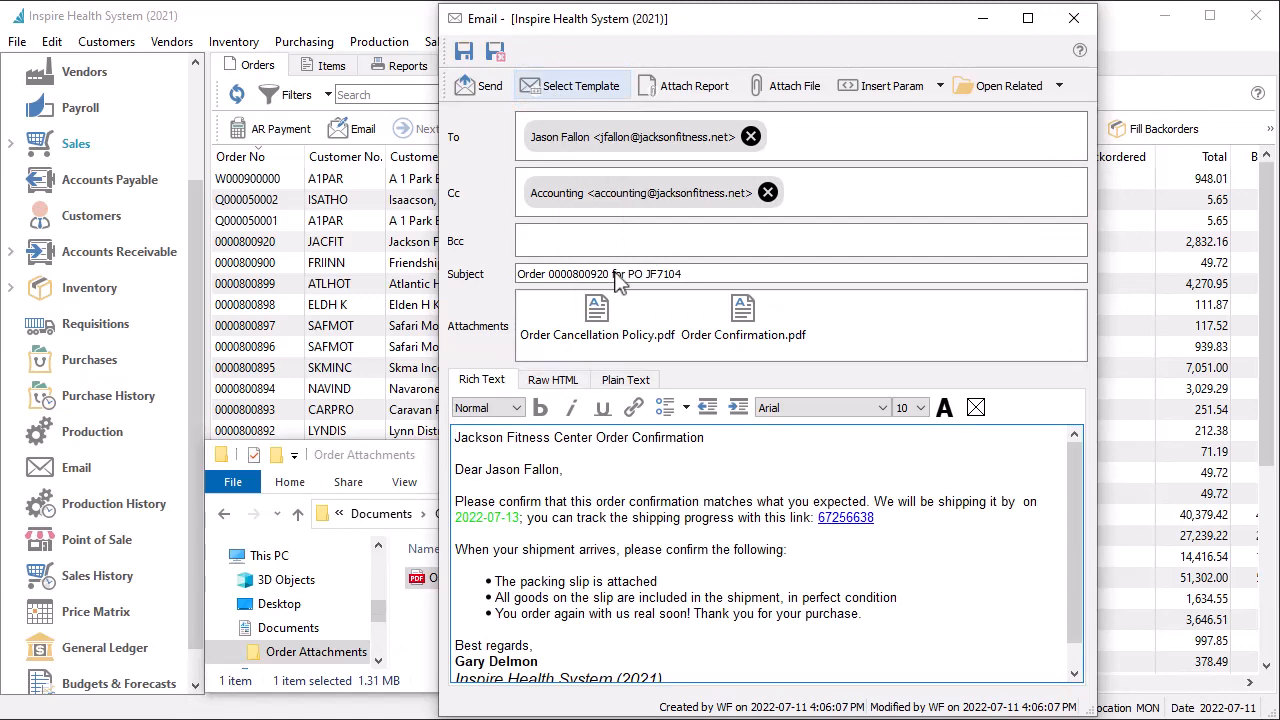
Step: Review the email body as plain text, raw HTML and rich text, and examine the order parameters available for insertion
click(642, 380)
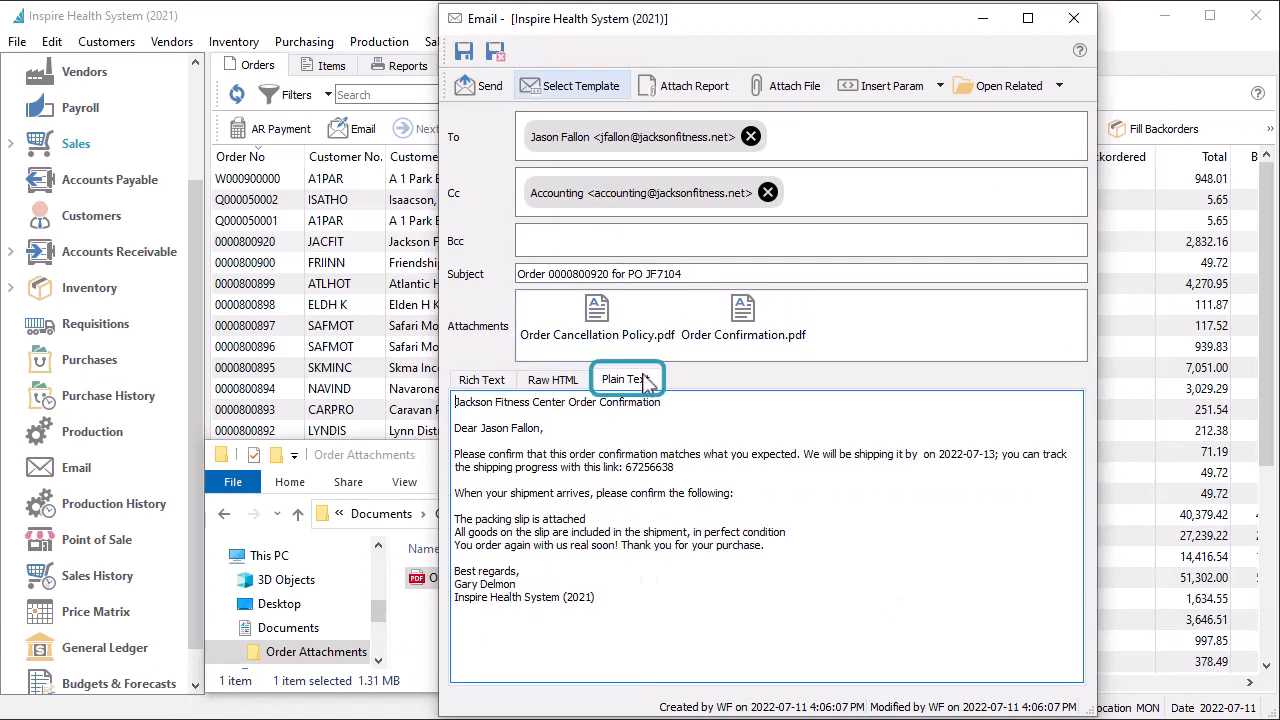
click(505, 386)
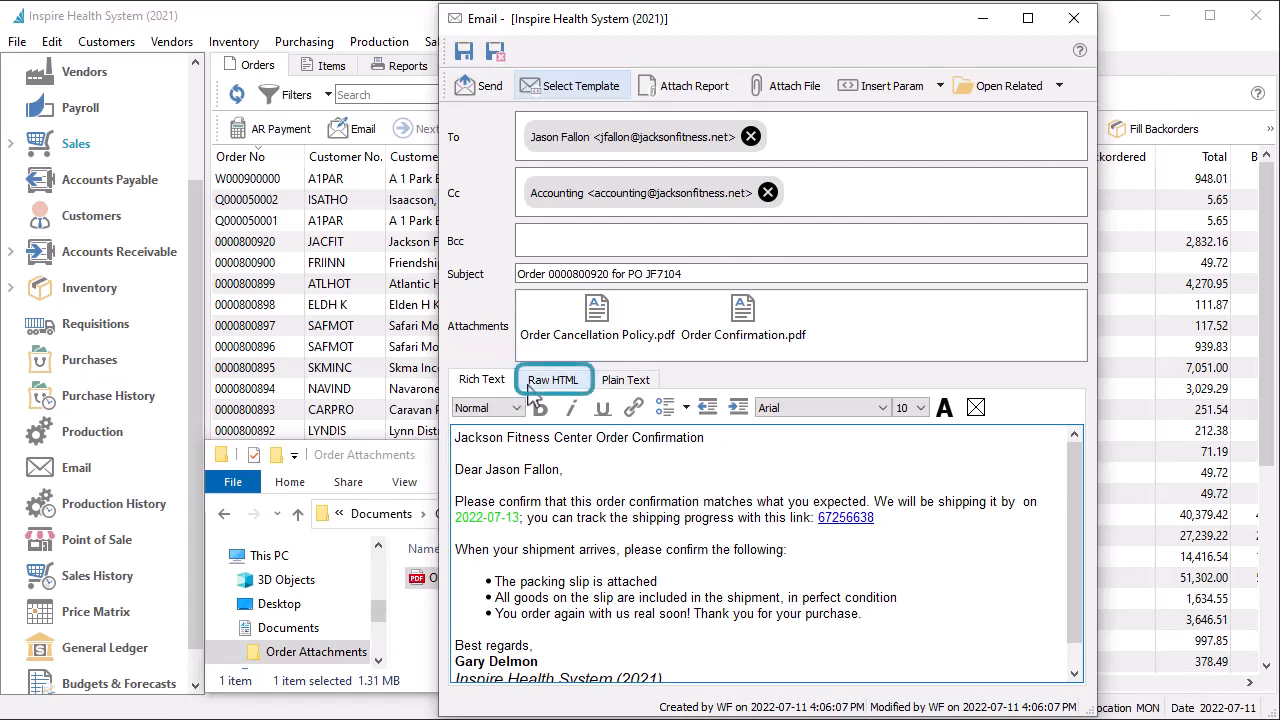
click(531, 388)
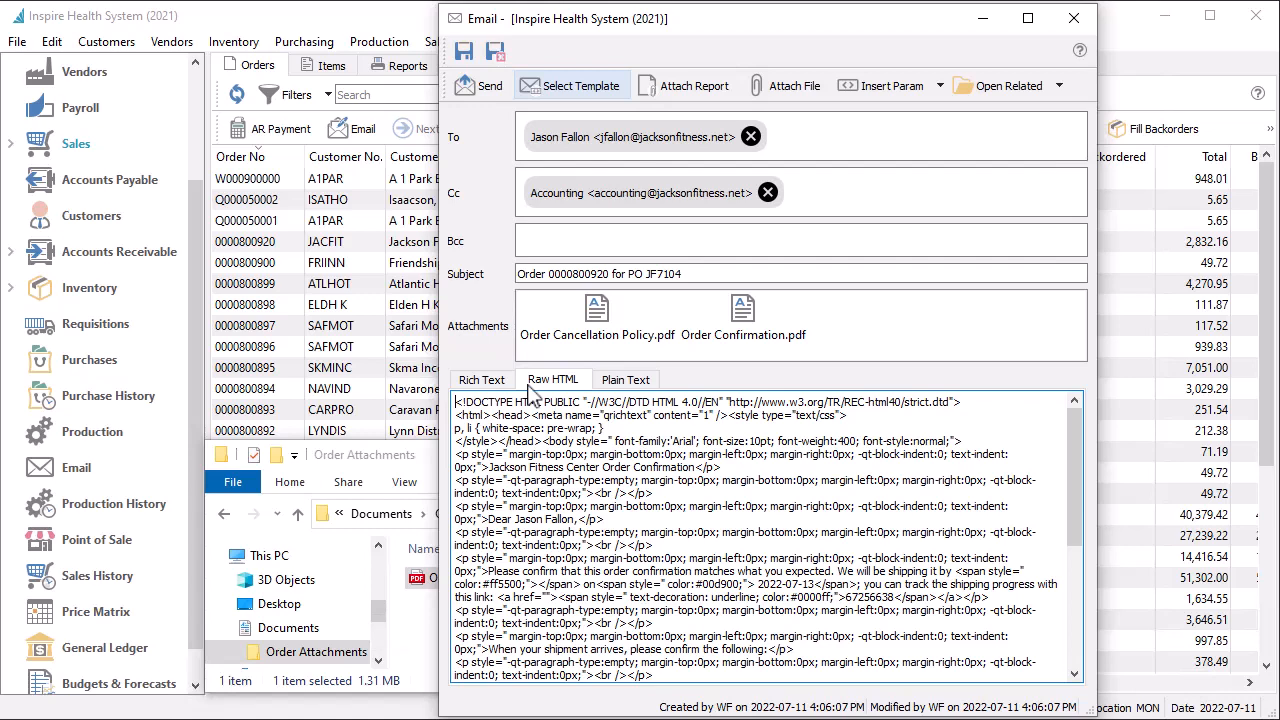
click(484, 381)
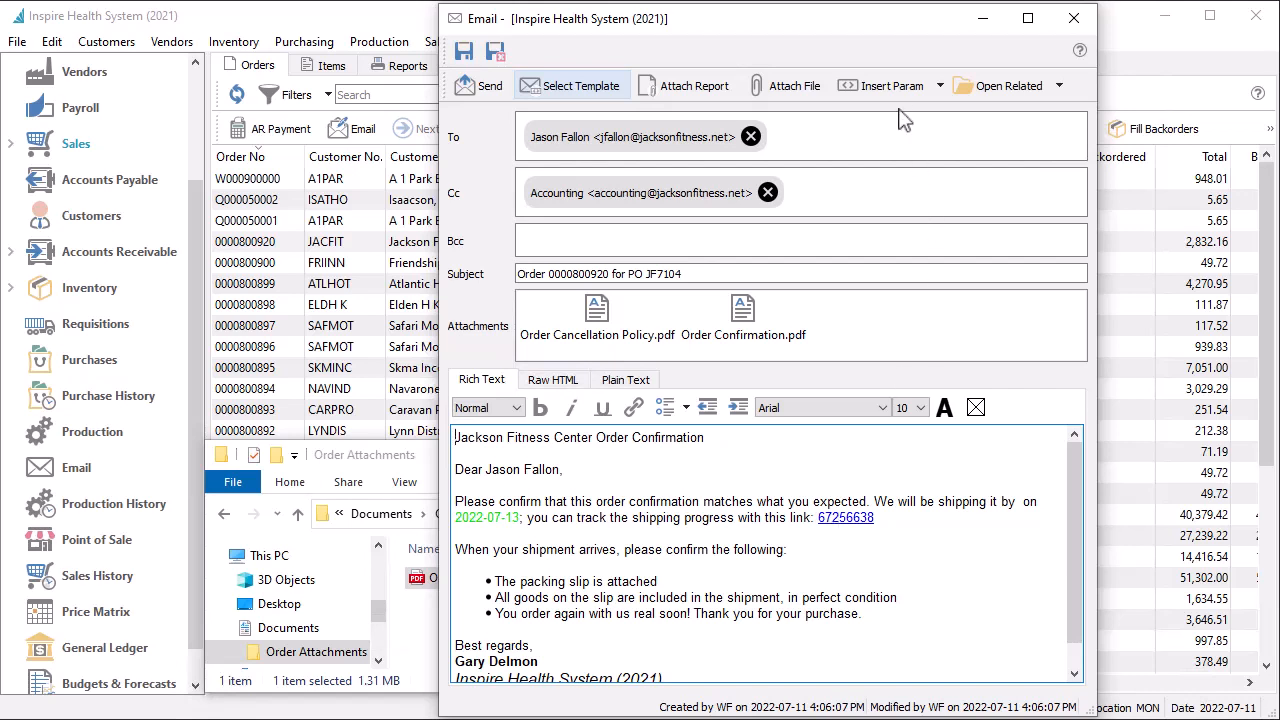
click(939, 87)
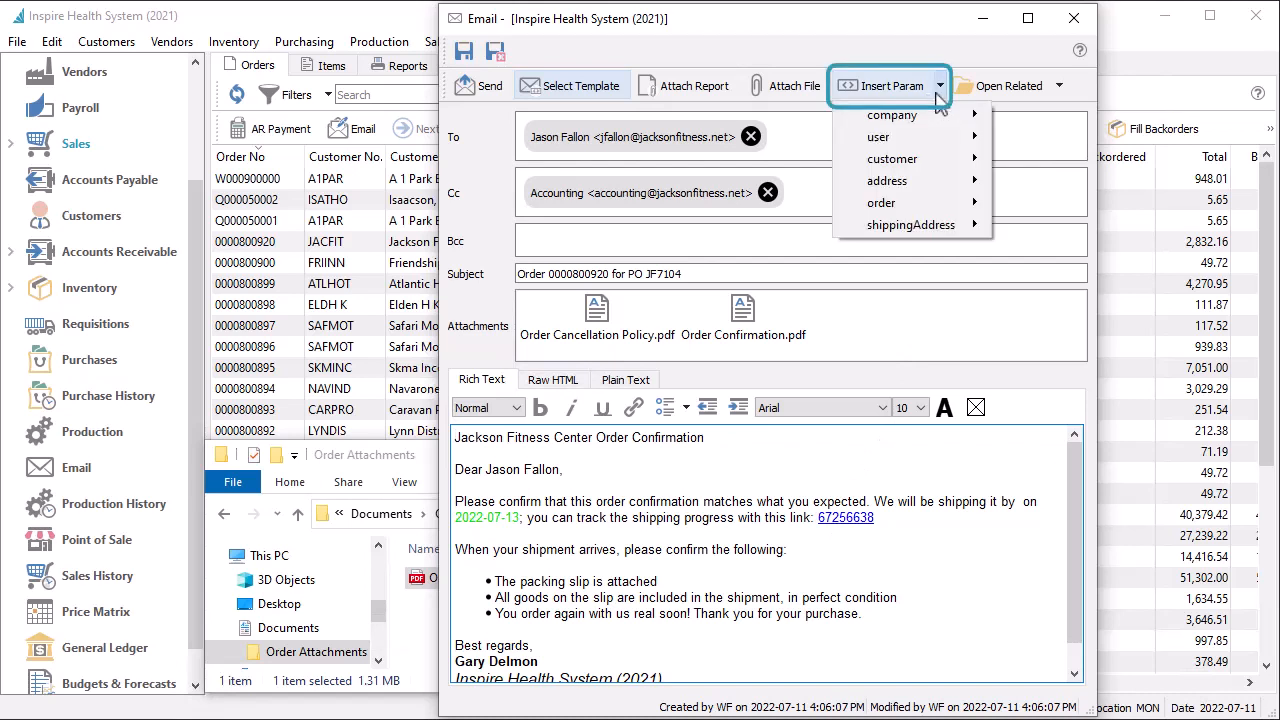
mouse_move(918, 202)
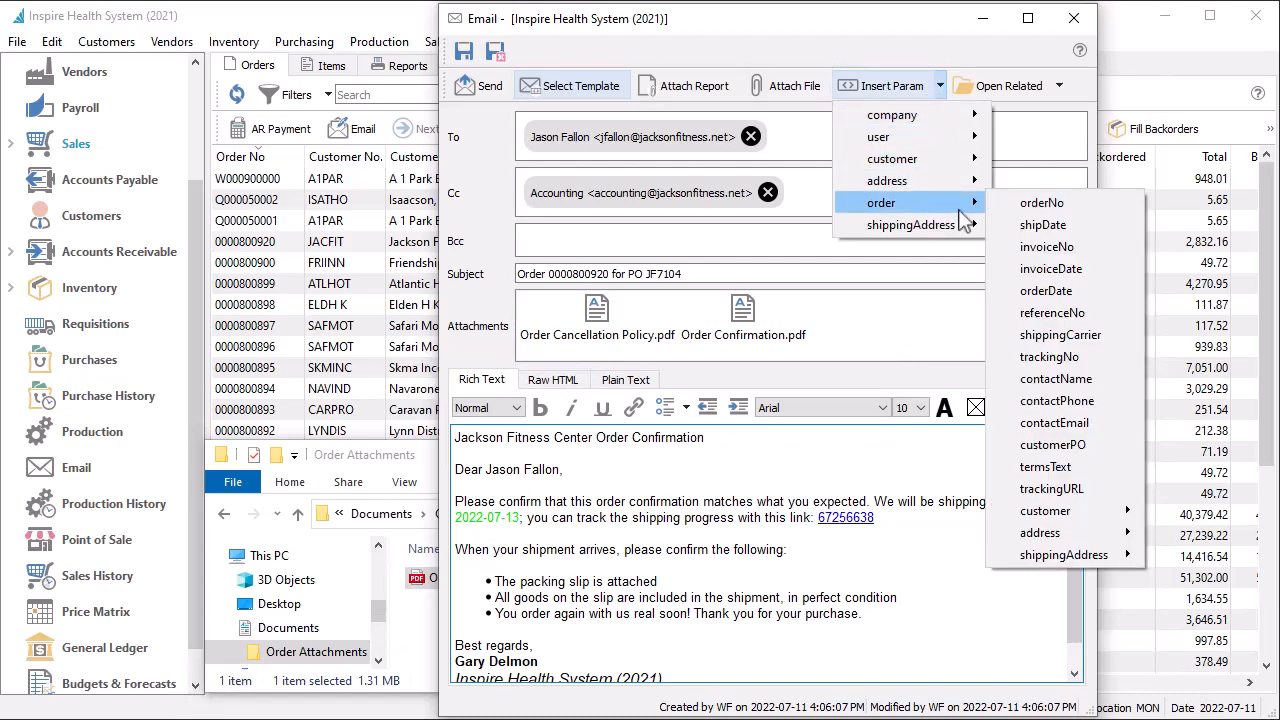
mouse_move(1032, 515)
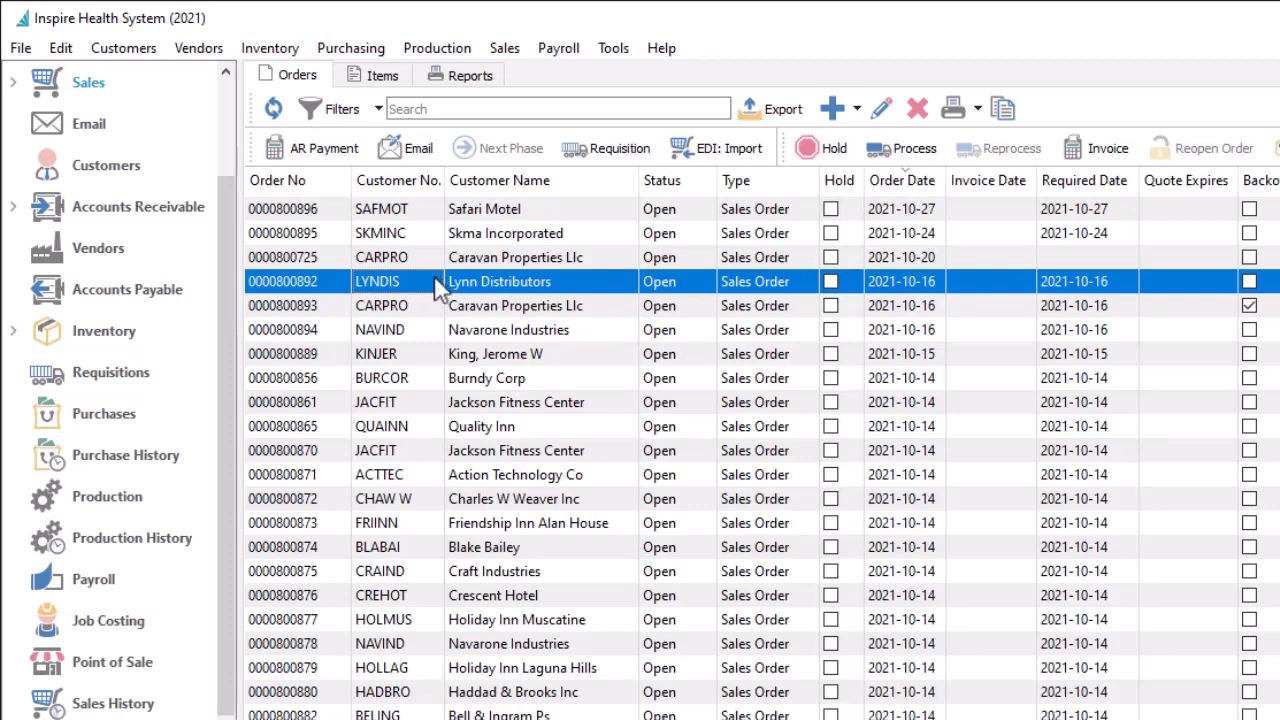
Step: Create a batch email for the Lynn Distributors, Caravan Properties Llc and Navarone Industries orders dated 2021-10-16, using the Order Confirmations template
shift+click(432, 341)
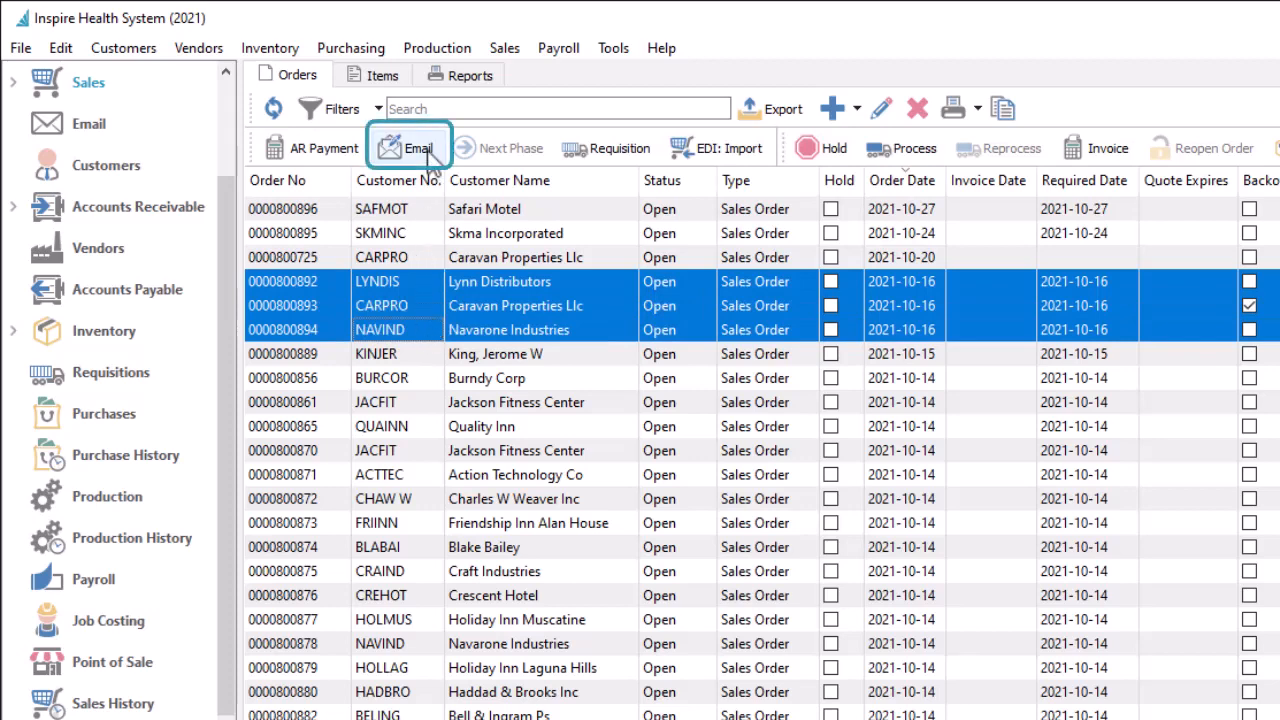
click(408, 150)
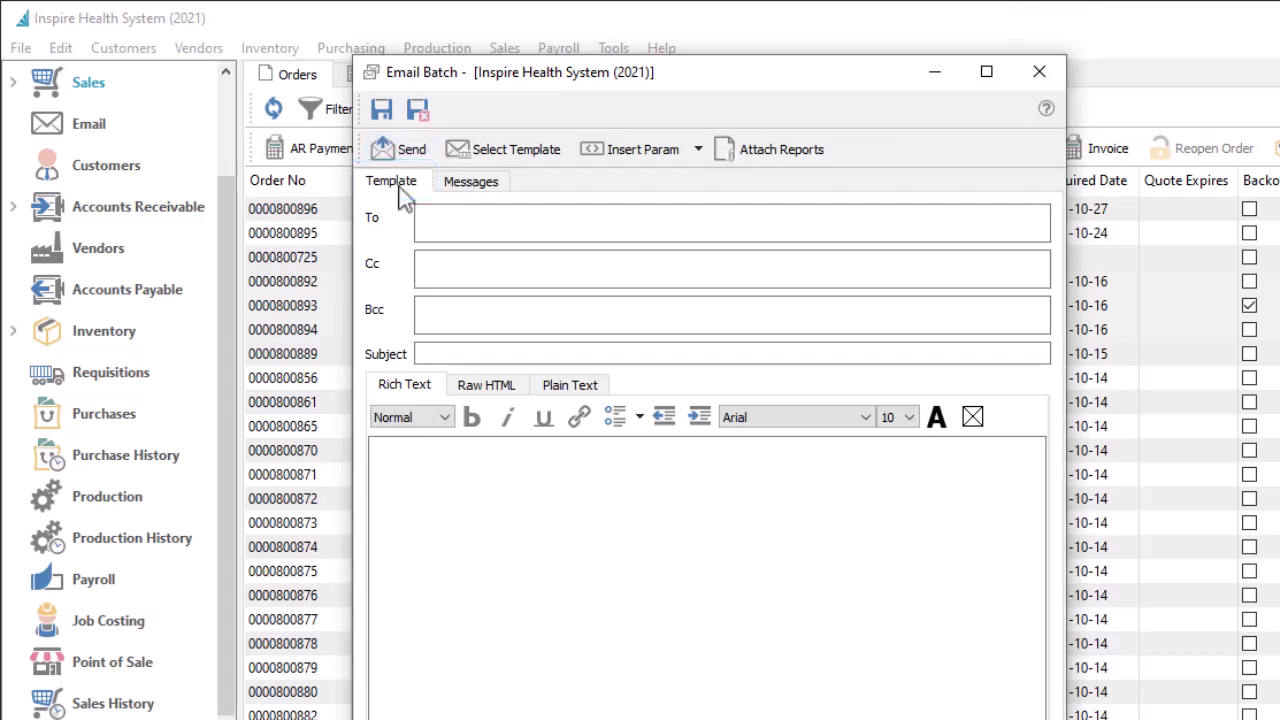
click(478, 158)
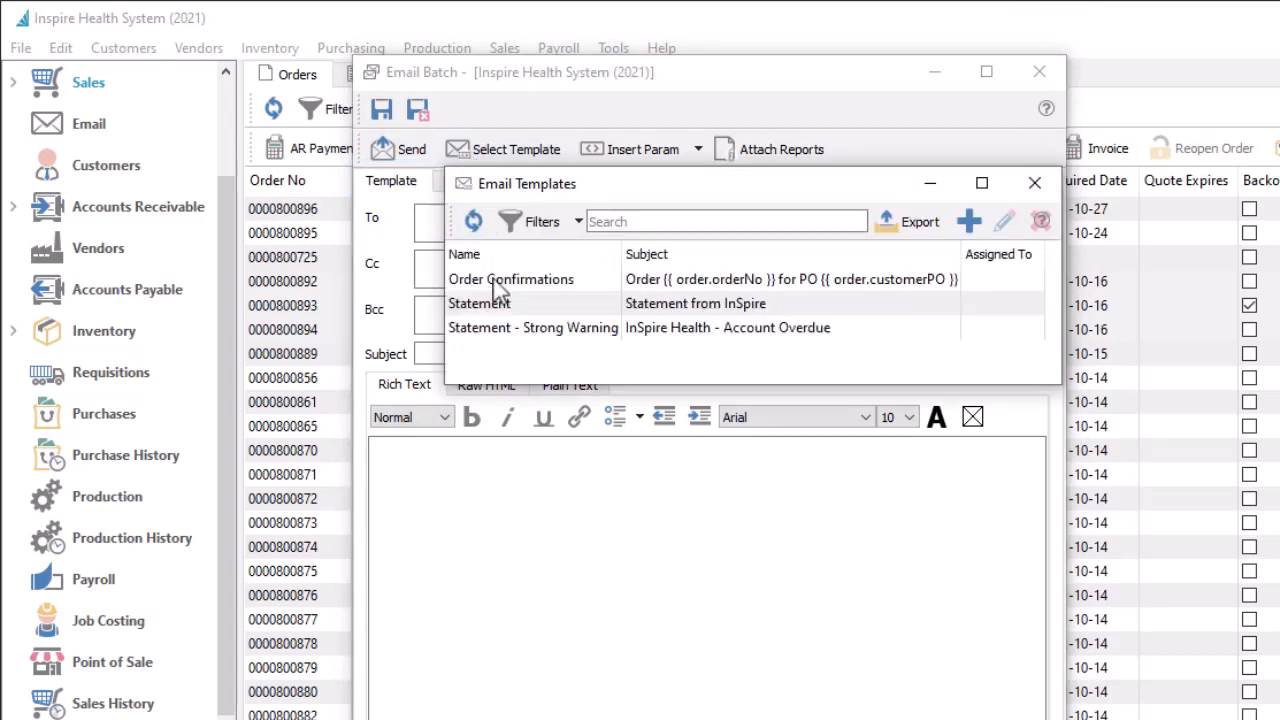
double_click(495, 282)
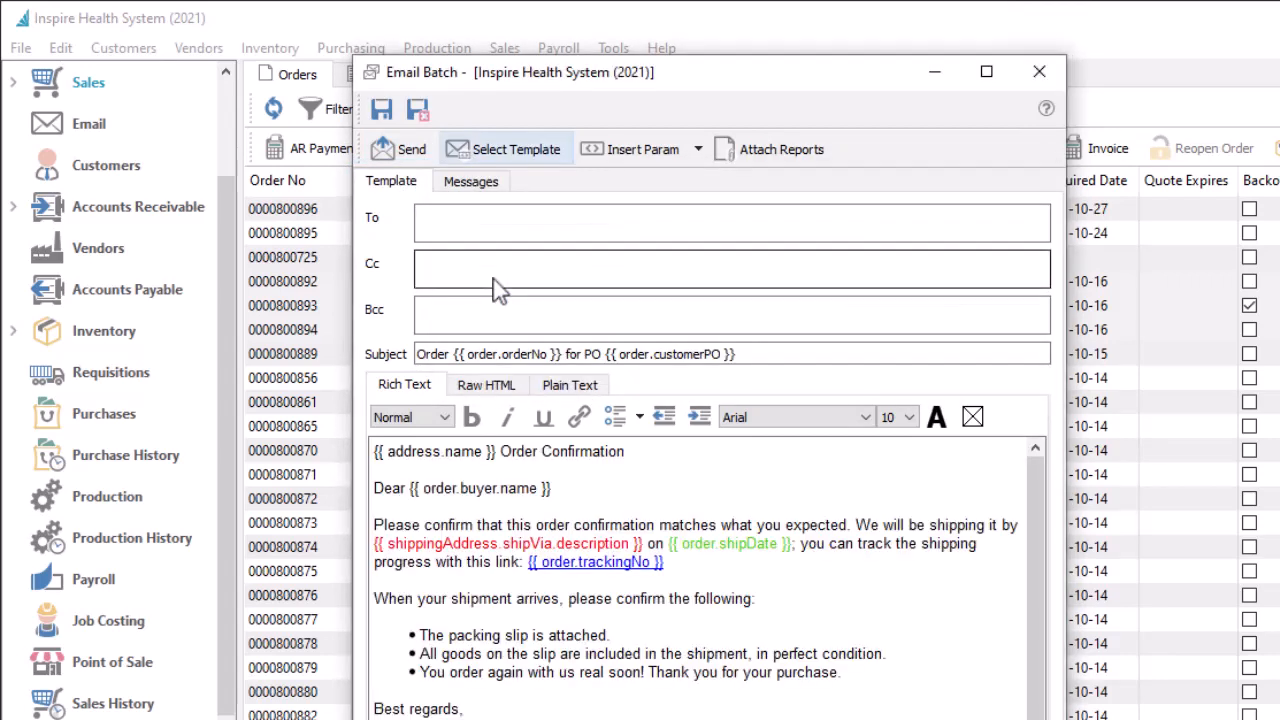
Step: Set Buyer as the batch's main recipient and attach the Order Confirmation report to its messages
click(443, 222)
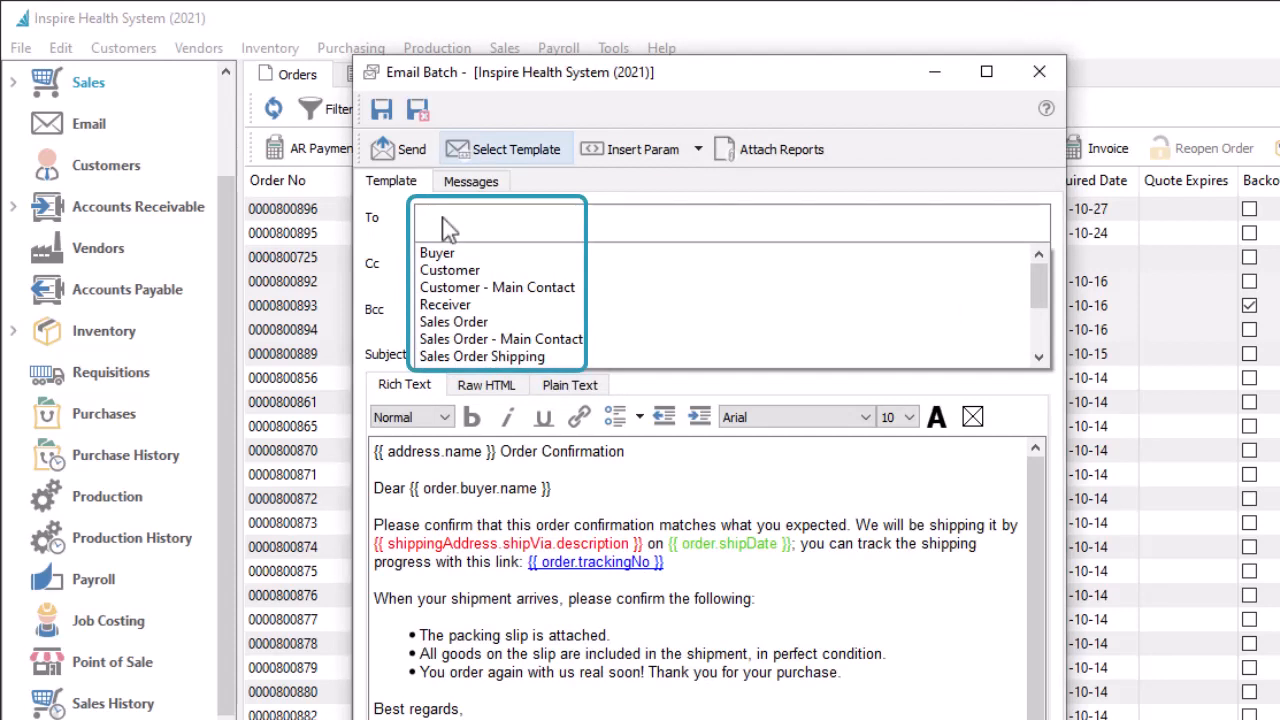
click(443, 252)
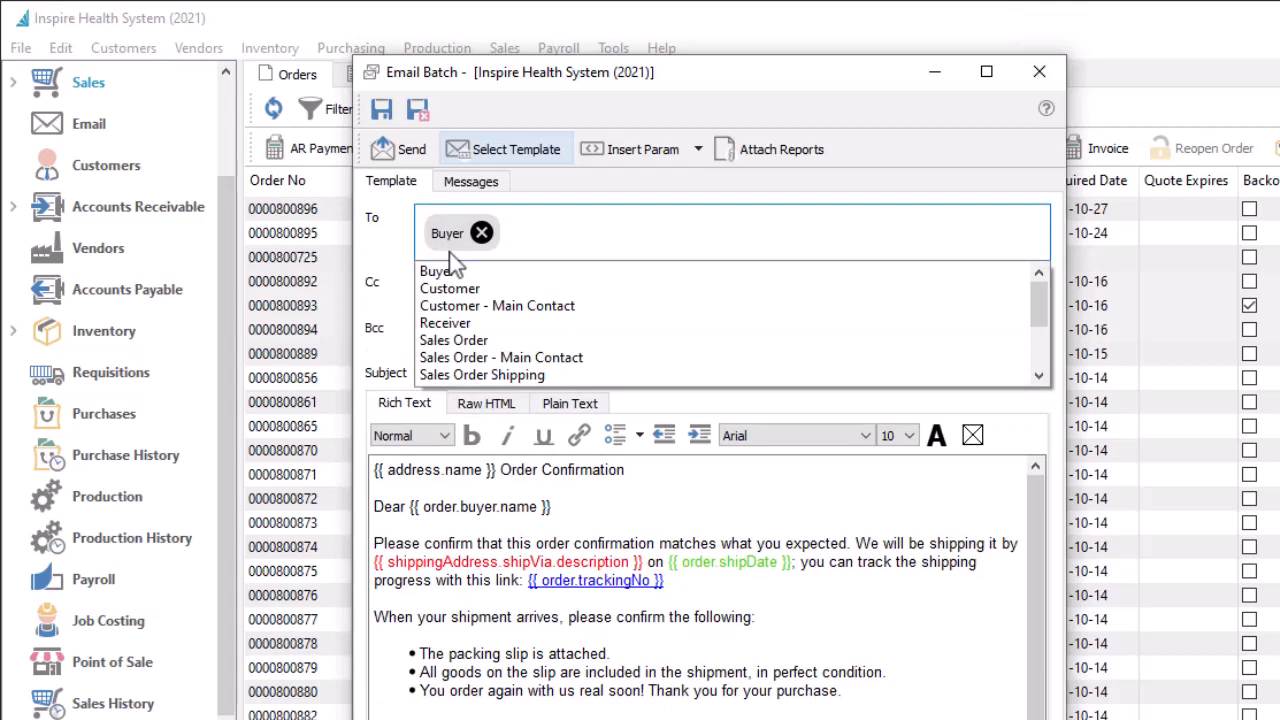
click(451, 251)
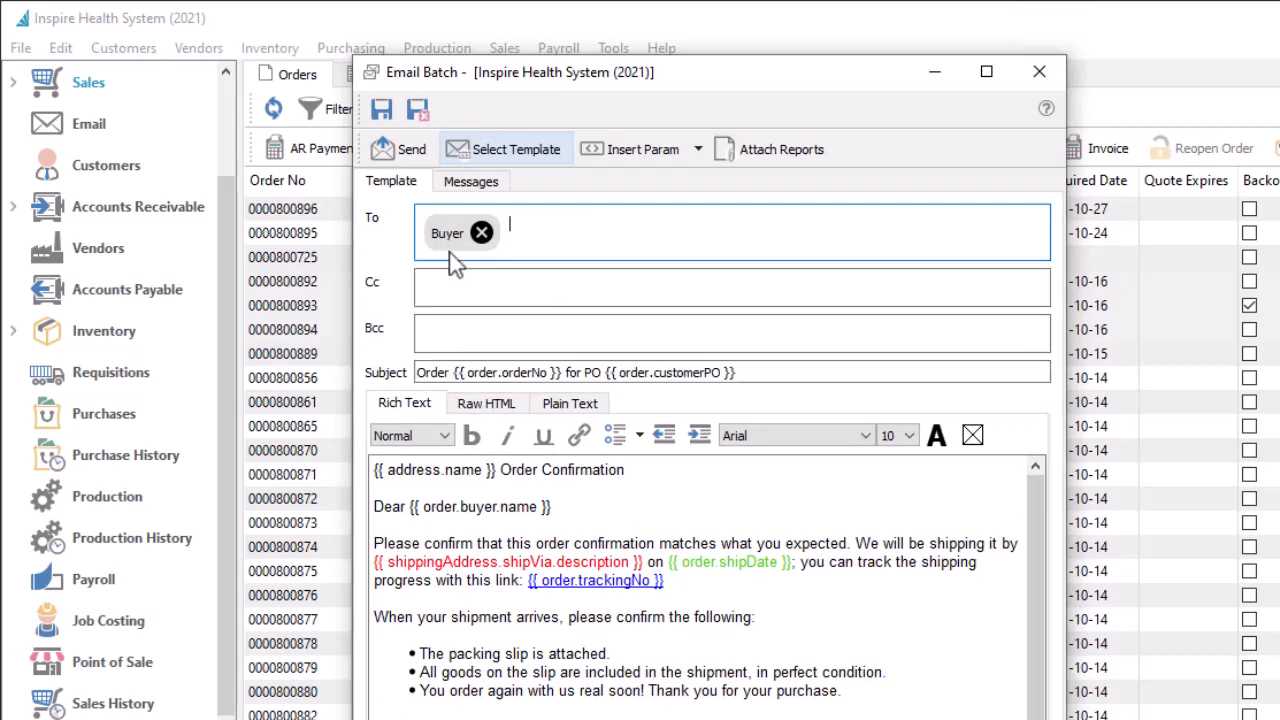
click(757, 160)
Step: Review the Caravan Properties Llc message among the batch's individual messages, and save and close it
click(488, 190)
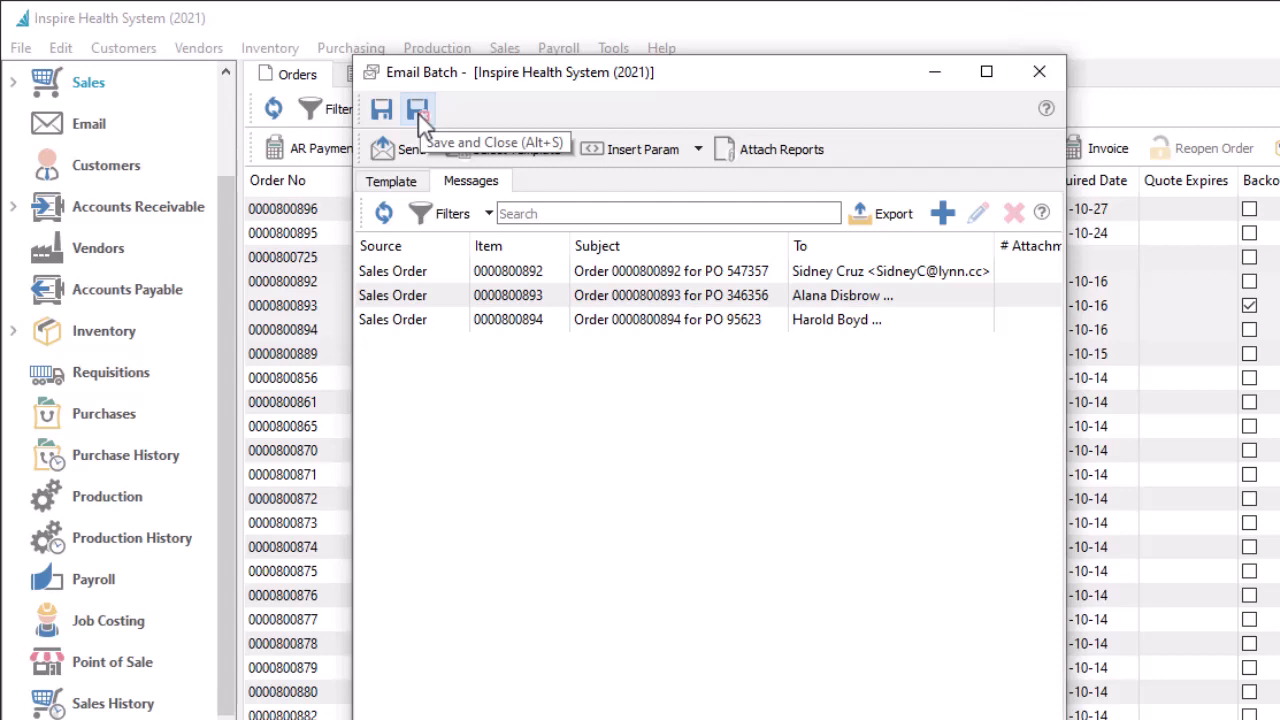
double_click(521, 296)
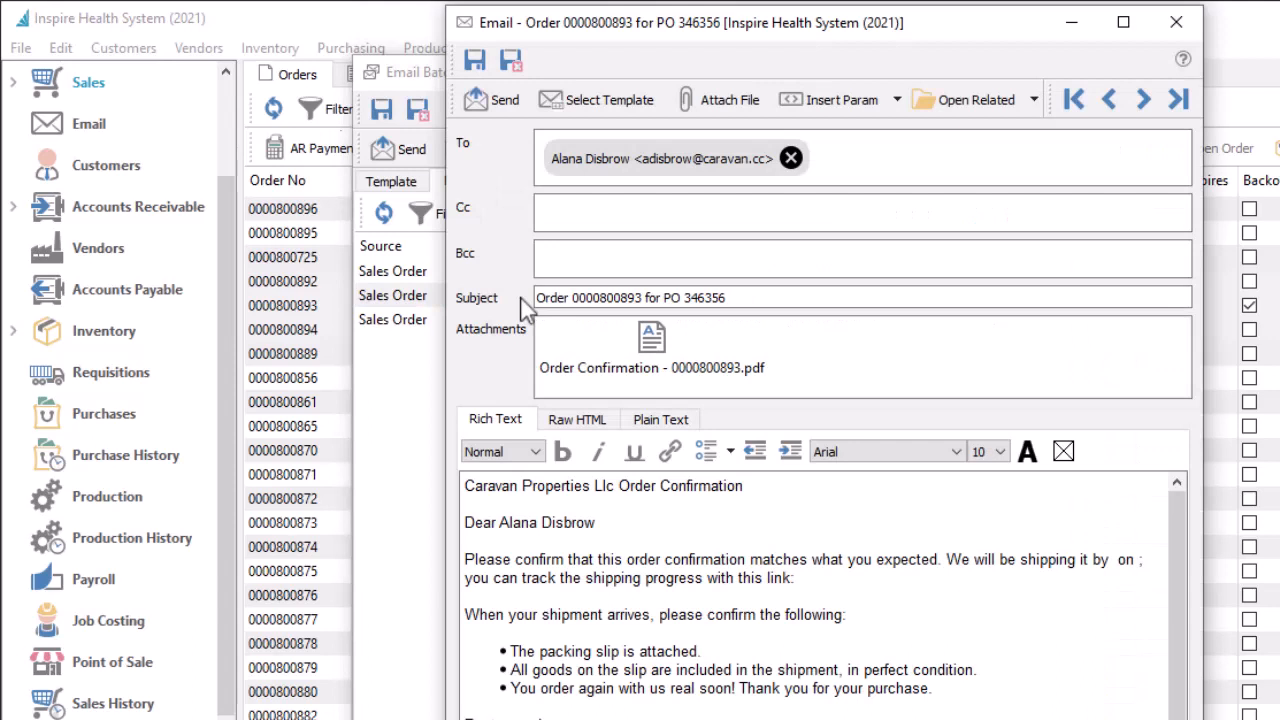
click(510, 60)
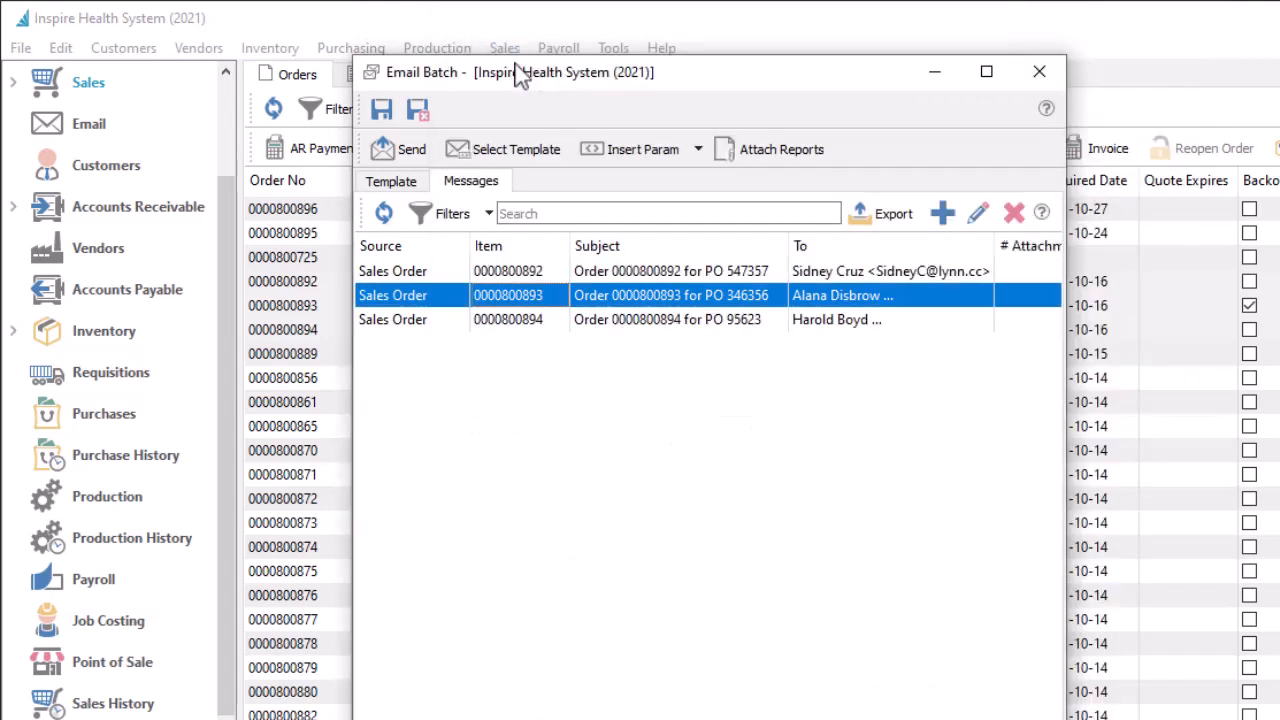
mouse_move(577, 300)
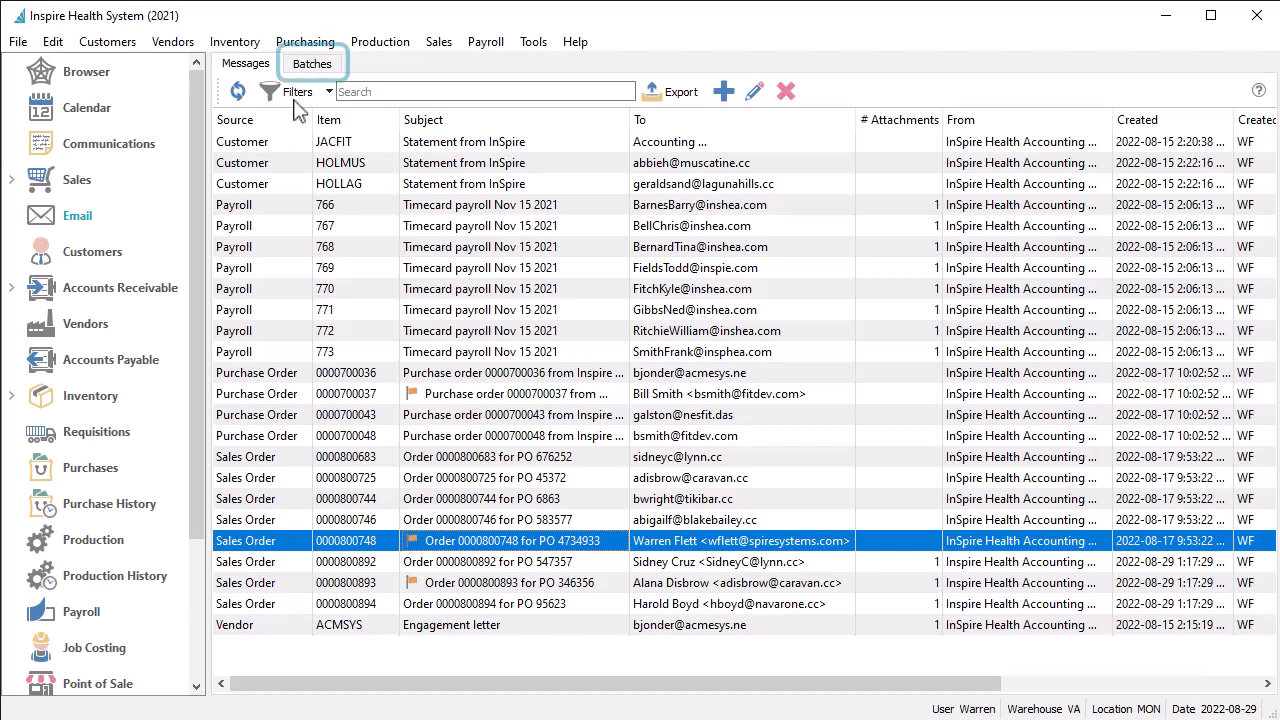
Step: Review the list of email batches, and open the highlighted sales order email from the message list
click(310, 66)
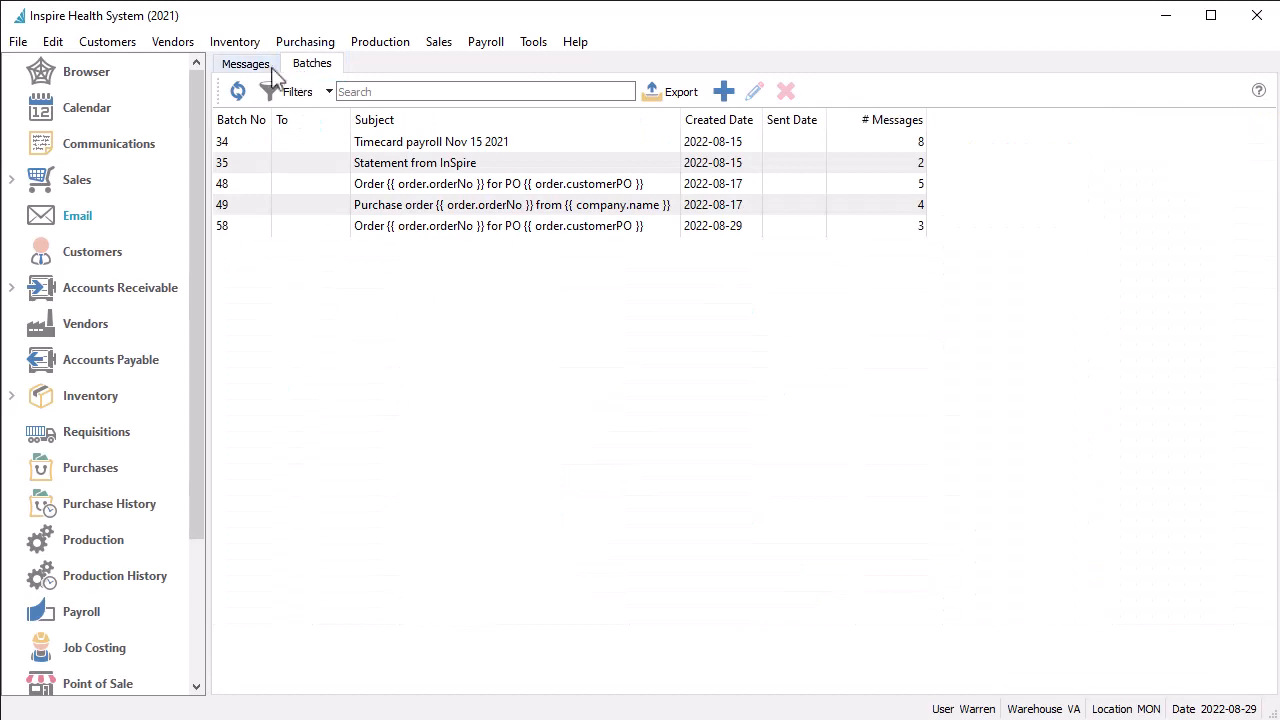
click(266, 70)
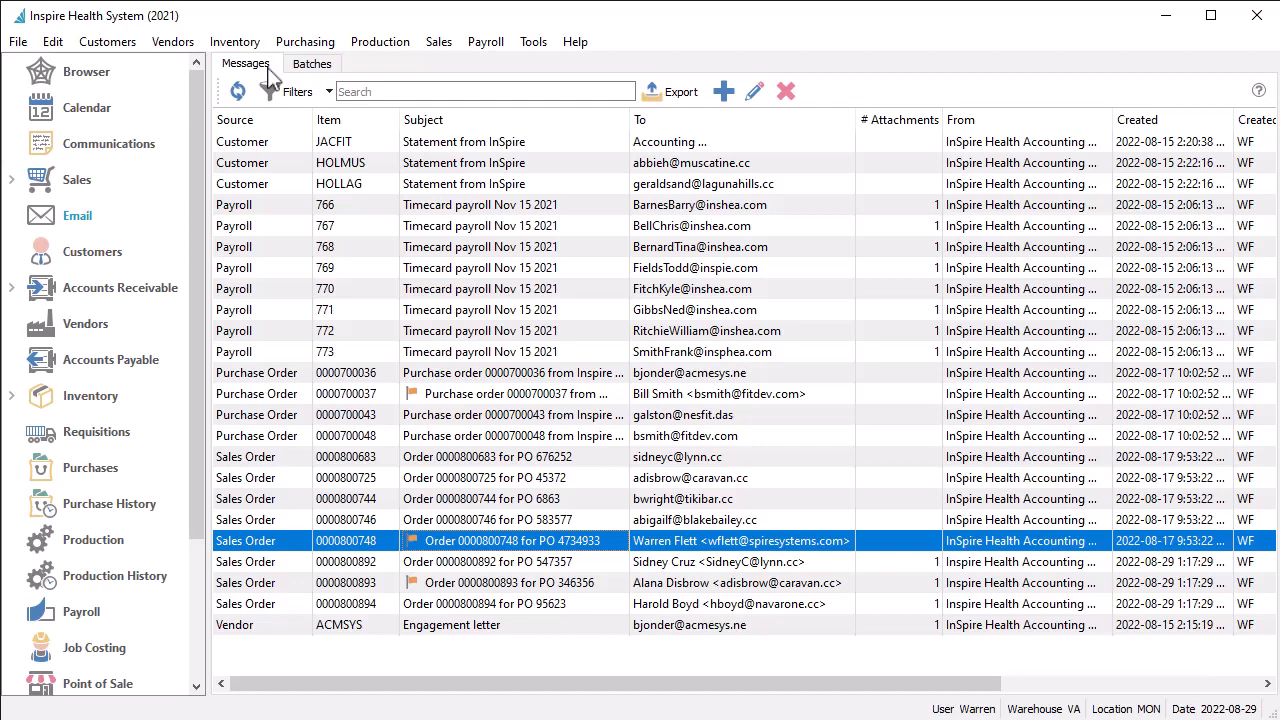
double_click(462, 547)
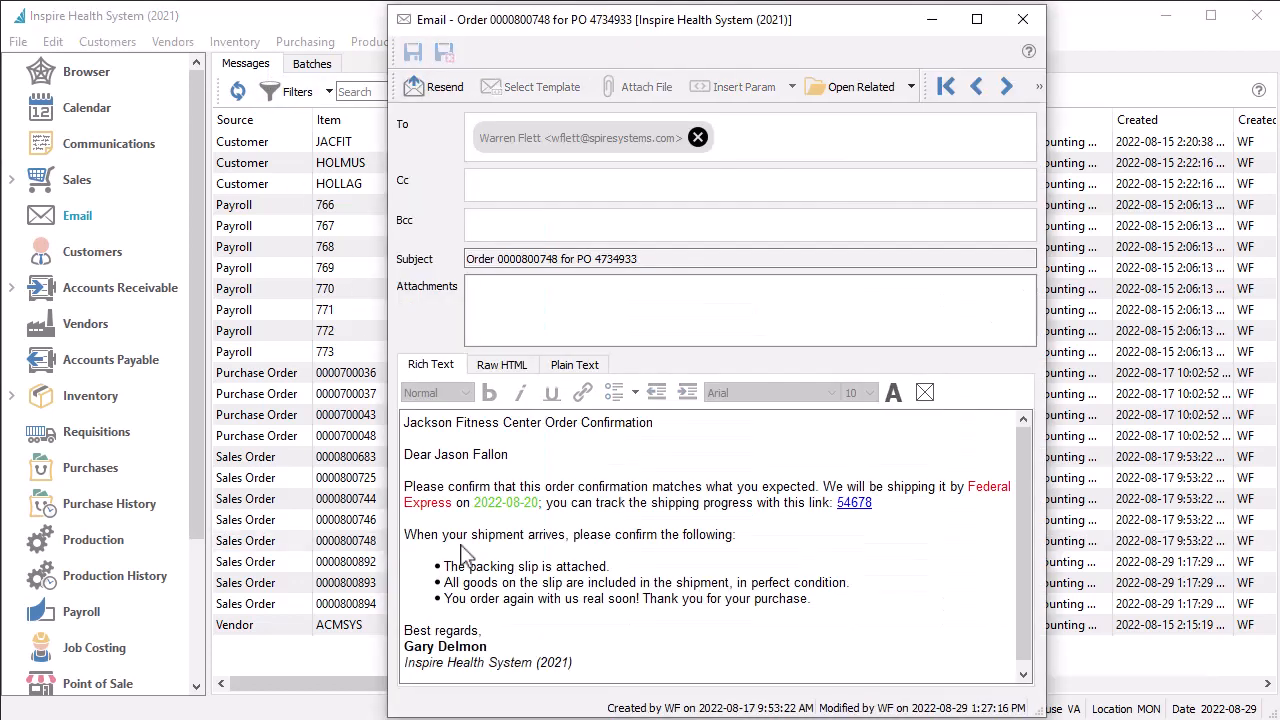
Step: Open the email's related customer record, and review the order confirmation email listed among that customer's communications
click(909, 88)
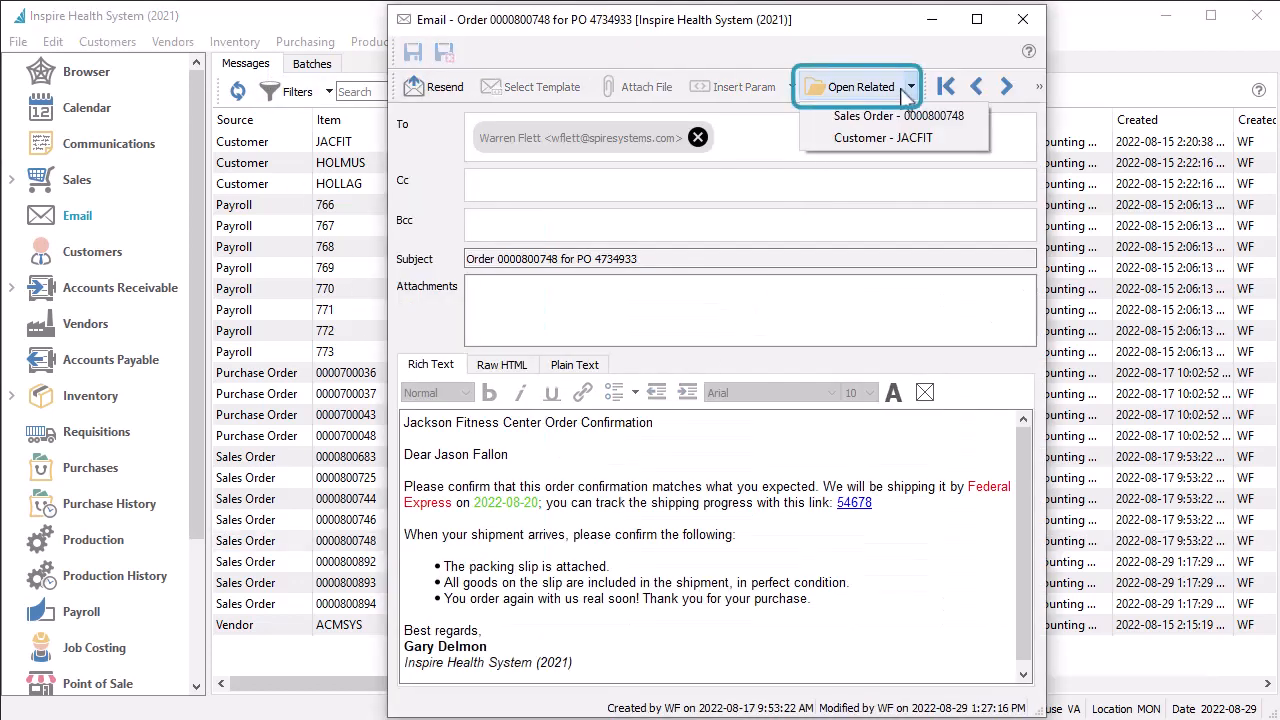
click(912, 145)
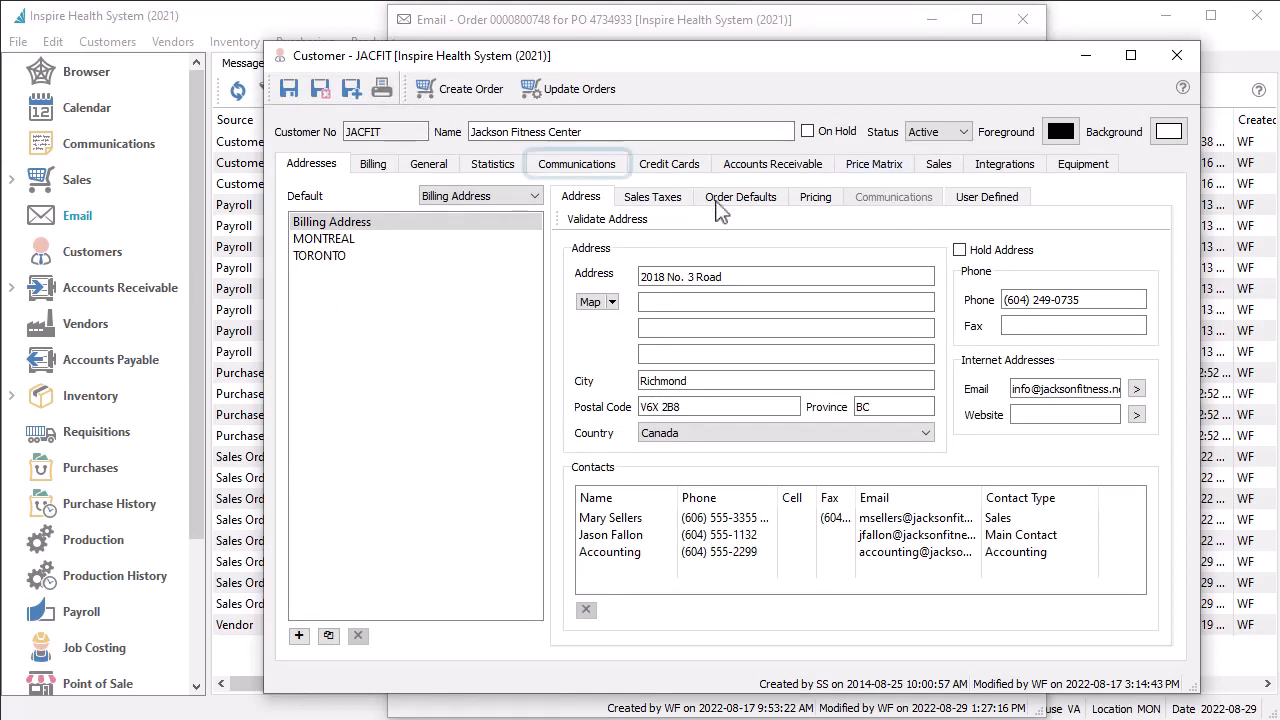
click(607, 168)
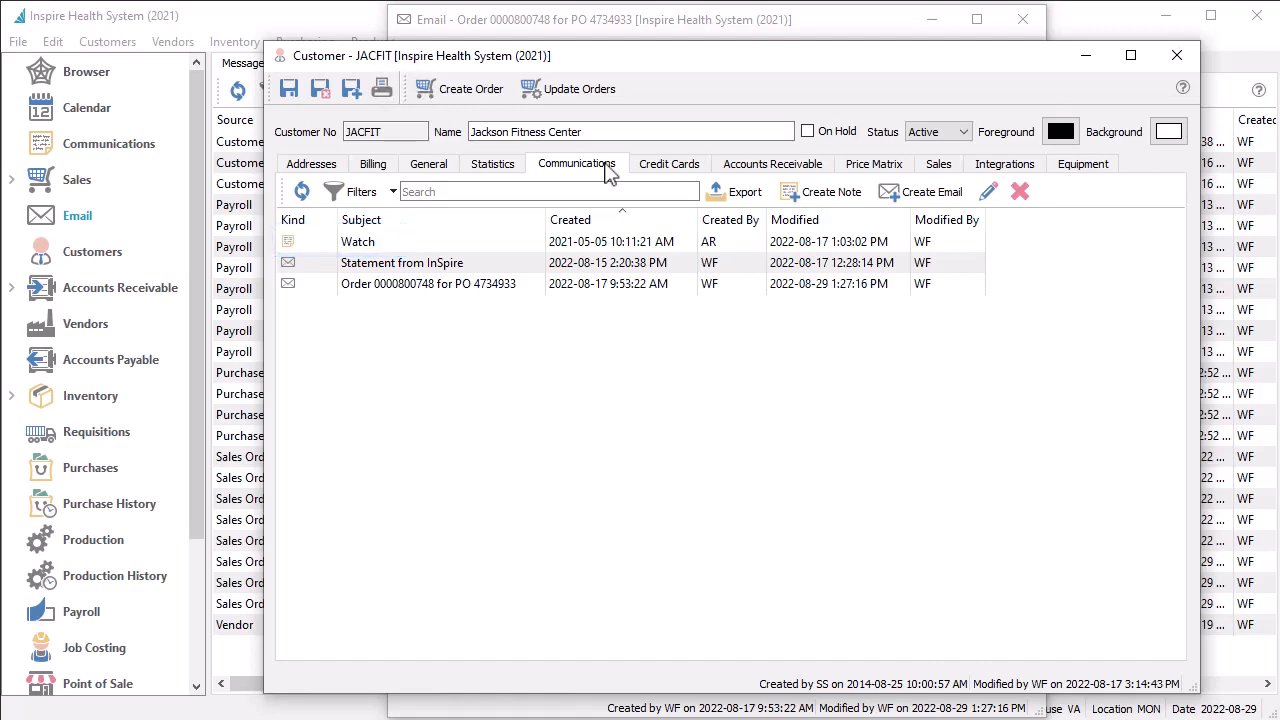
double_click(330, 285)
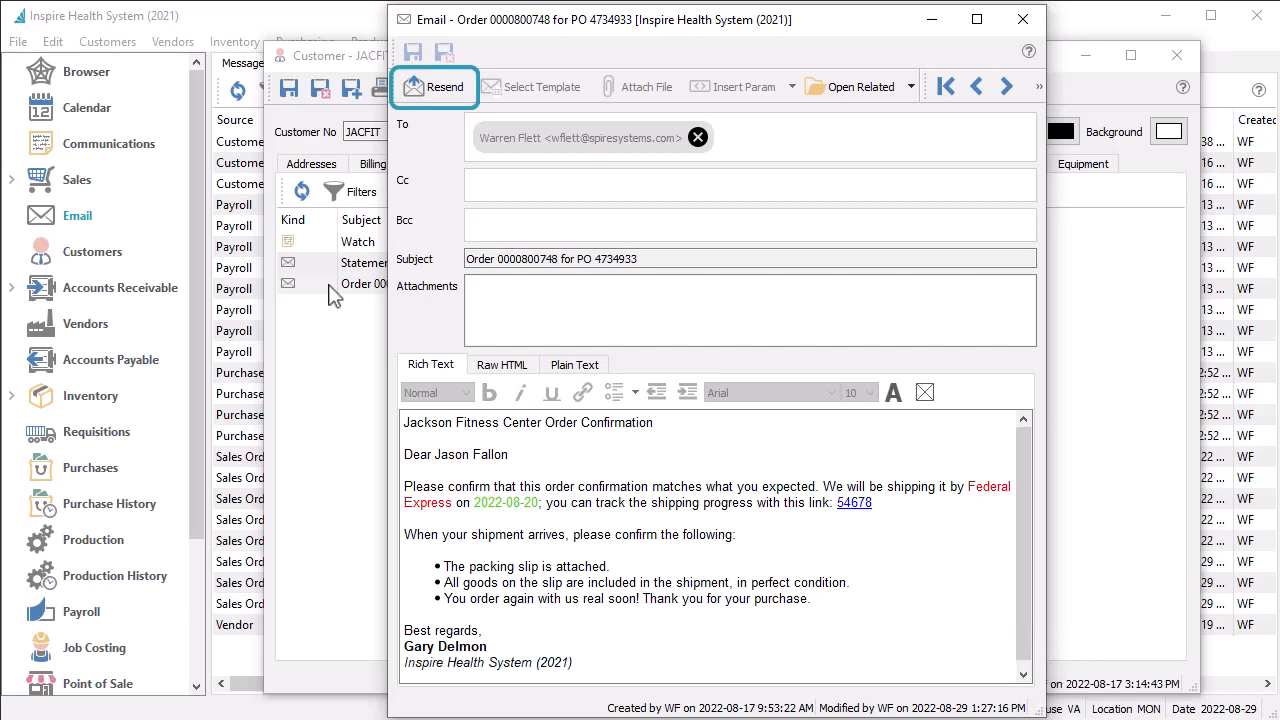
click(1018, 22)
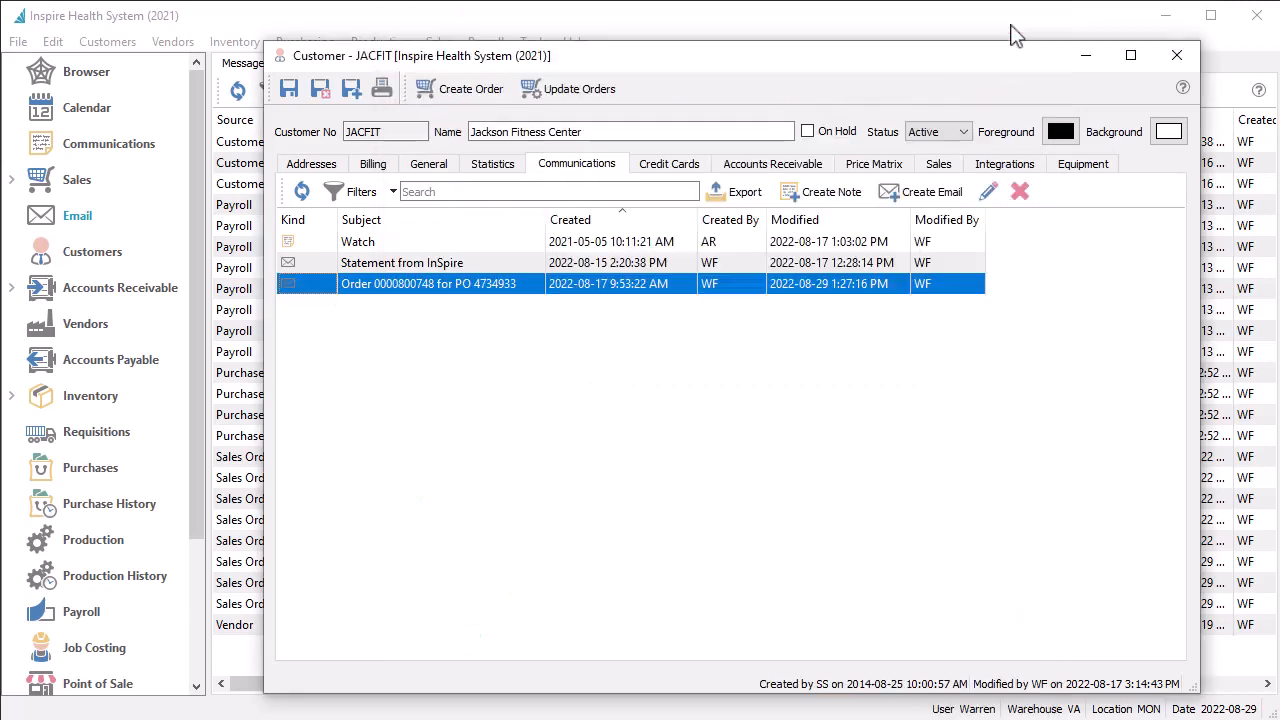
Step: Check the recipient choices in a new email for Jackson Fitness Center, discard it, and view the customer's addresses and contacts
click(915, 196)
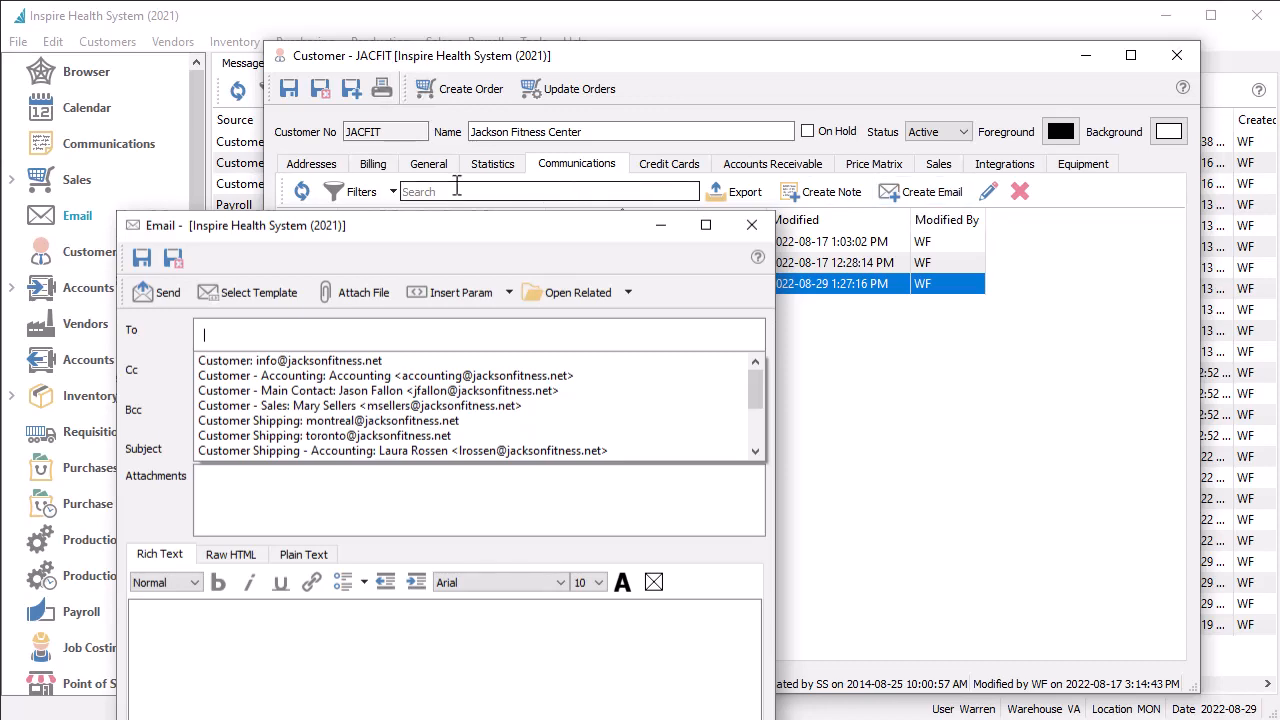
key(Escape)
click(330, 168)
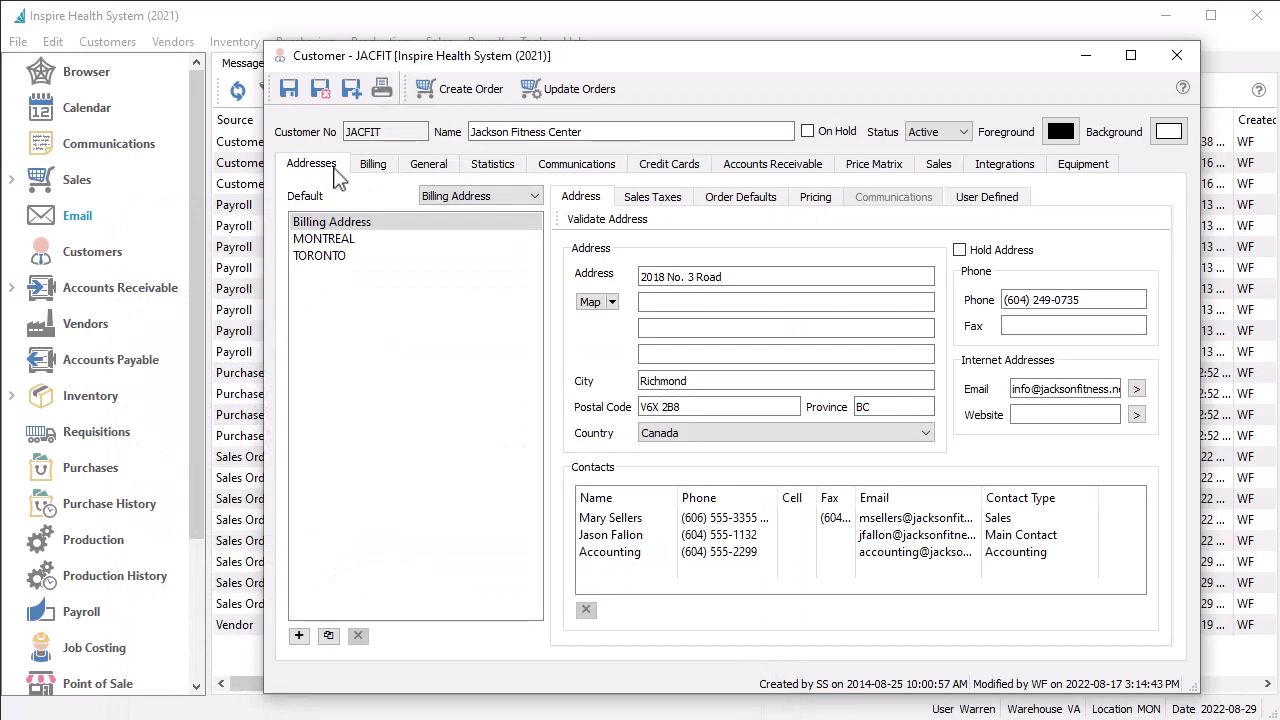